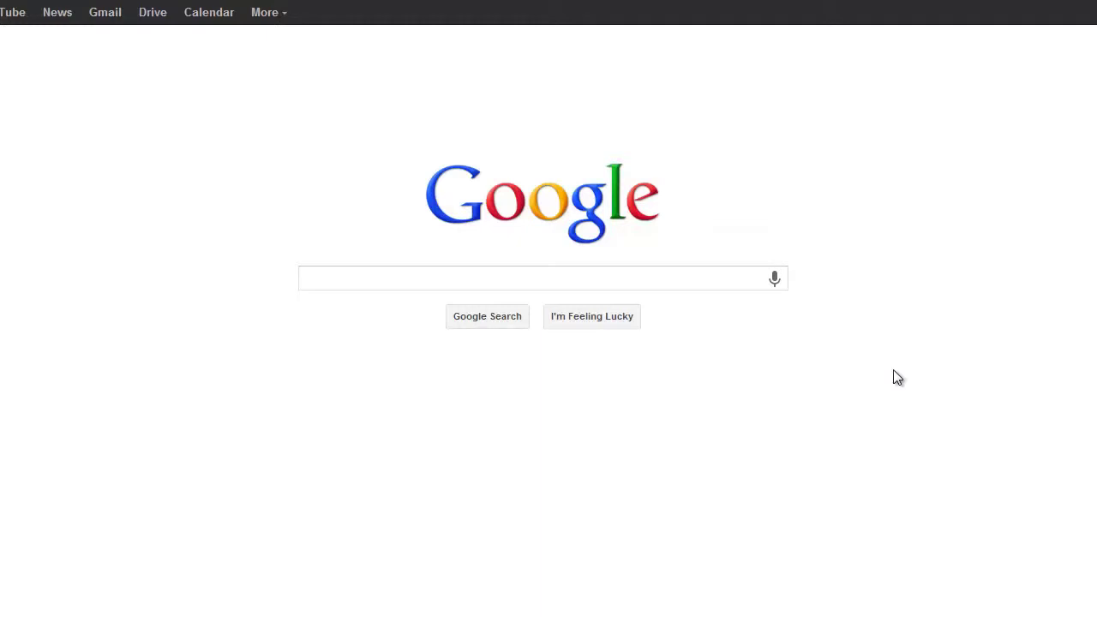
# Search Google for "name cheap coupons" and open the Namecheap Discount Coupons result on namecheap.com
pyautogui.click(542, 282)
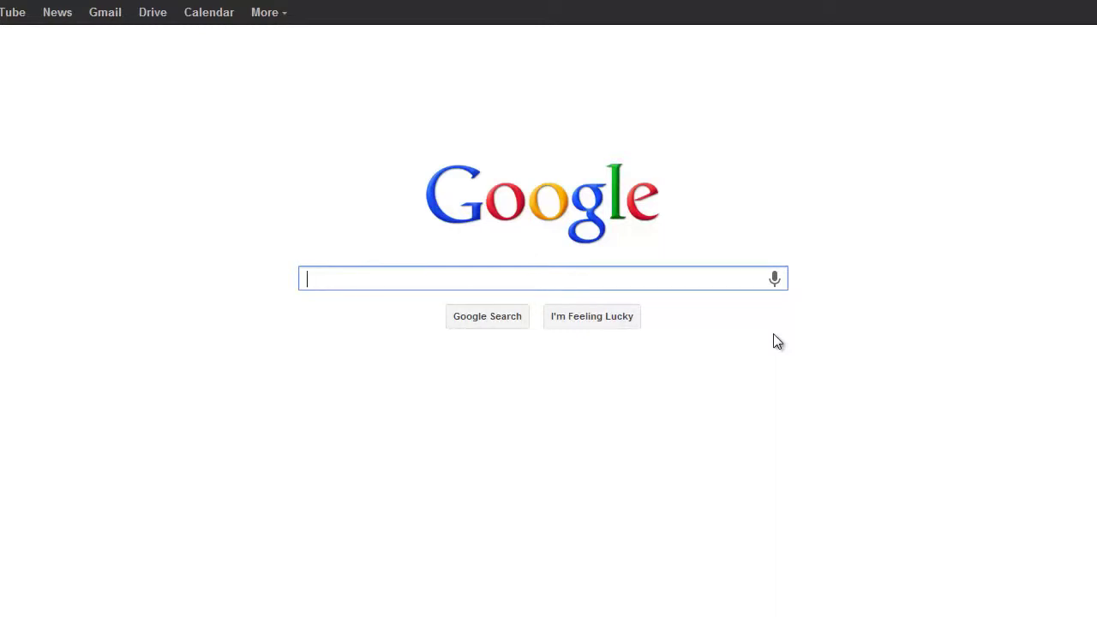
pyautogui.write('name cheap')
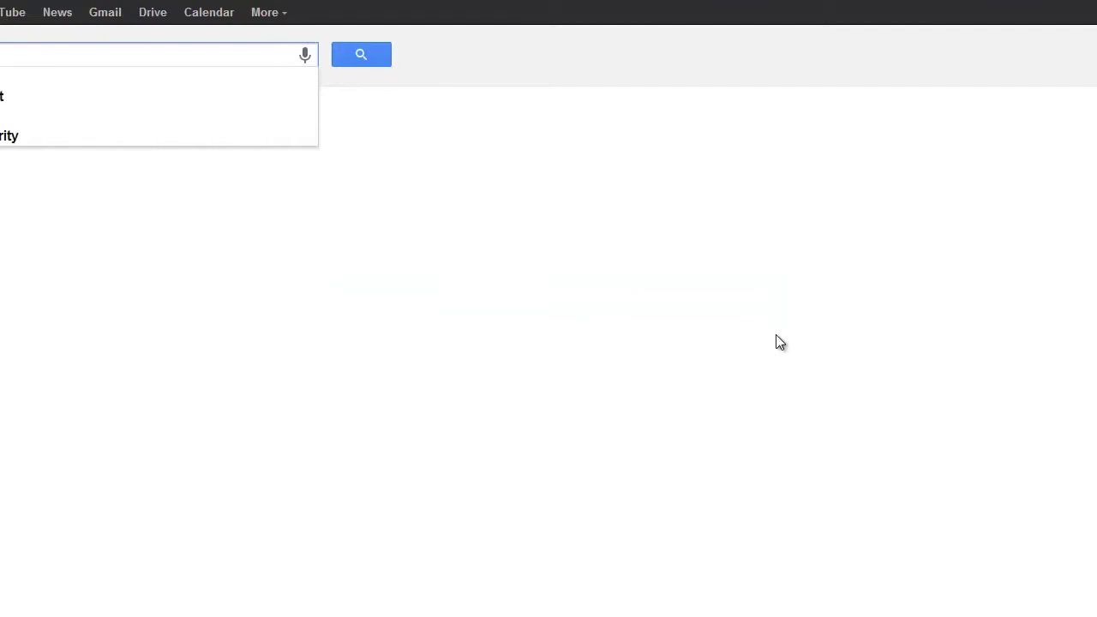
pyautogui.write(' coupon')
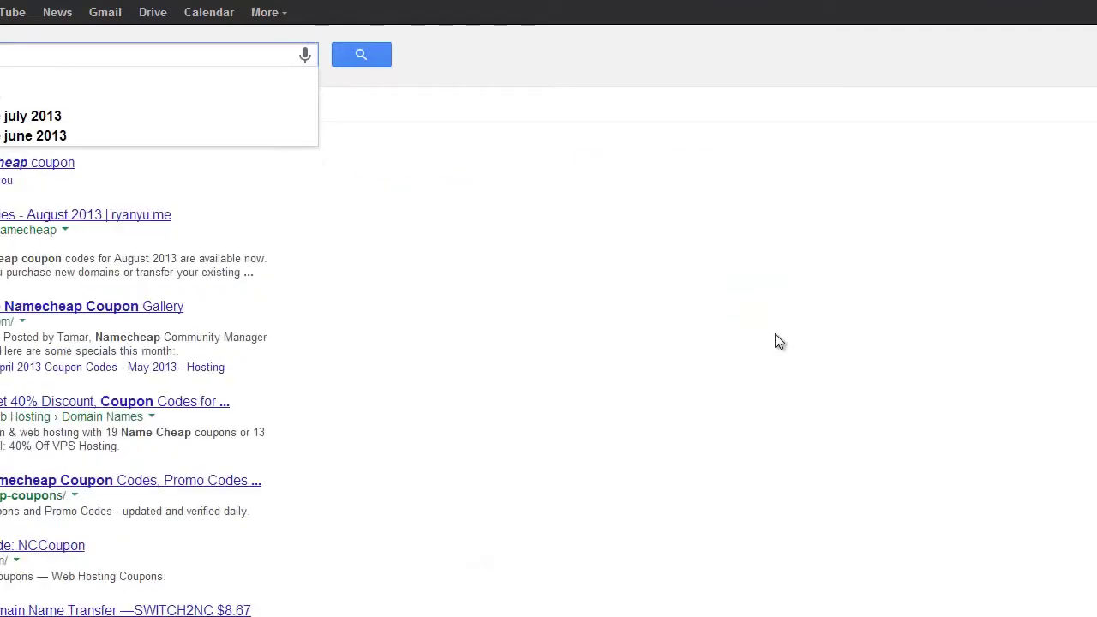
pyautogui.press('Return')
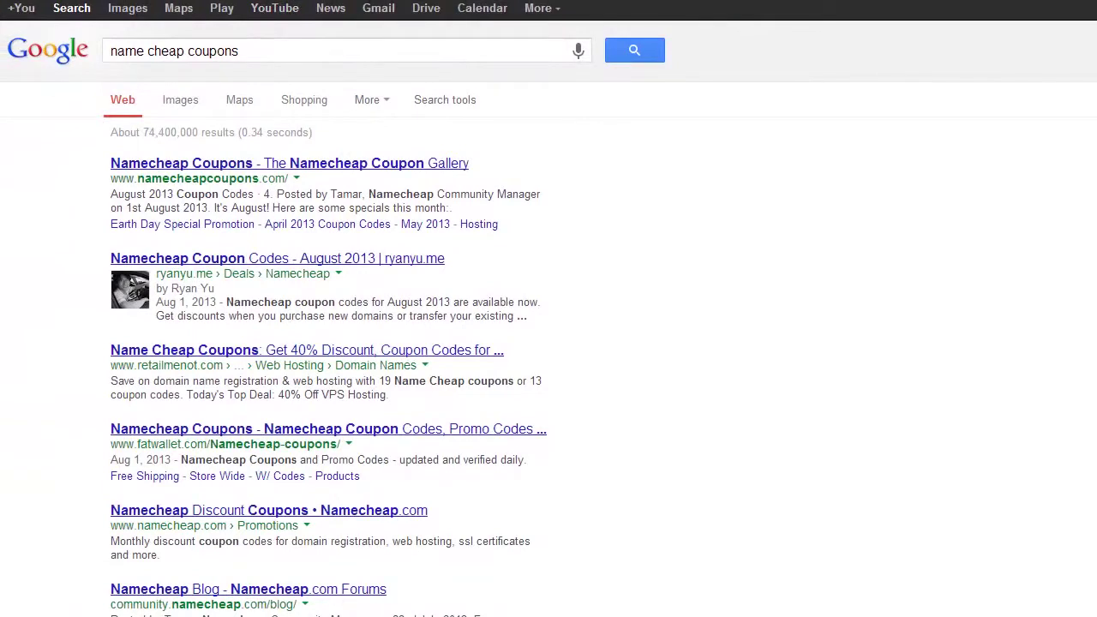
pyautogui.click(211, 514)
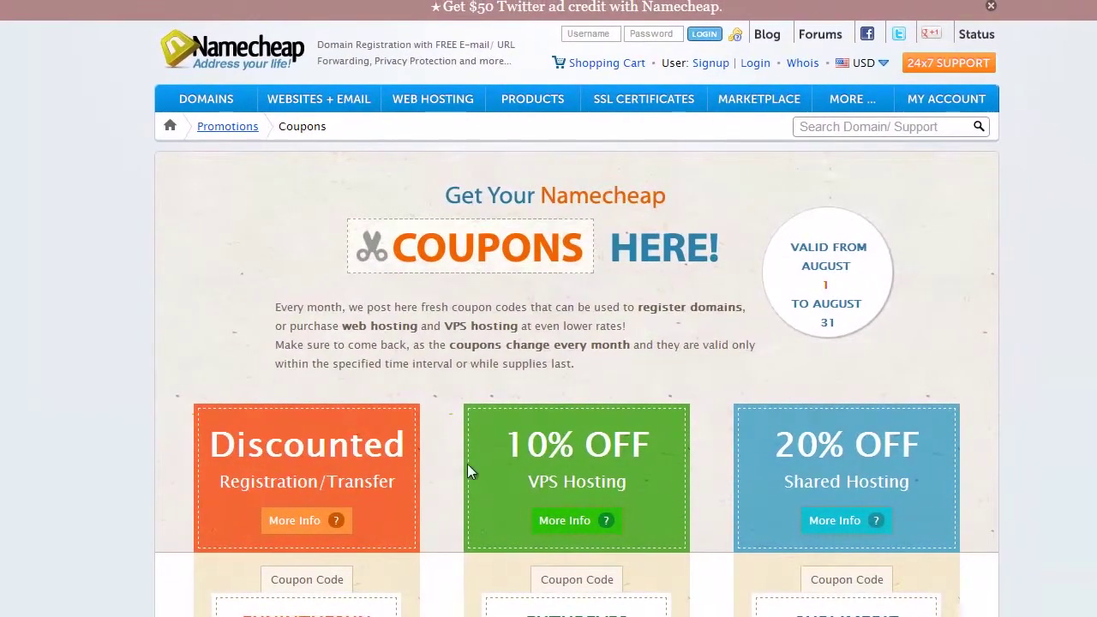
# Copy the FUNINTHESUN coupon code from the discounted registration/transfer offer
pyautogui.scroll(-2, 171, 330)
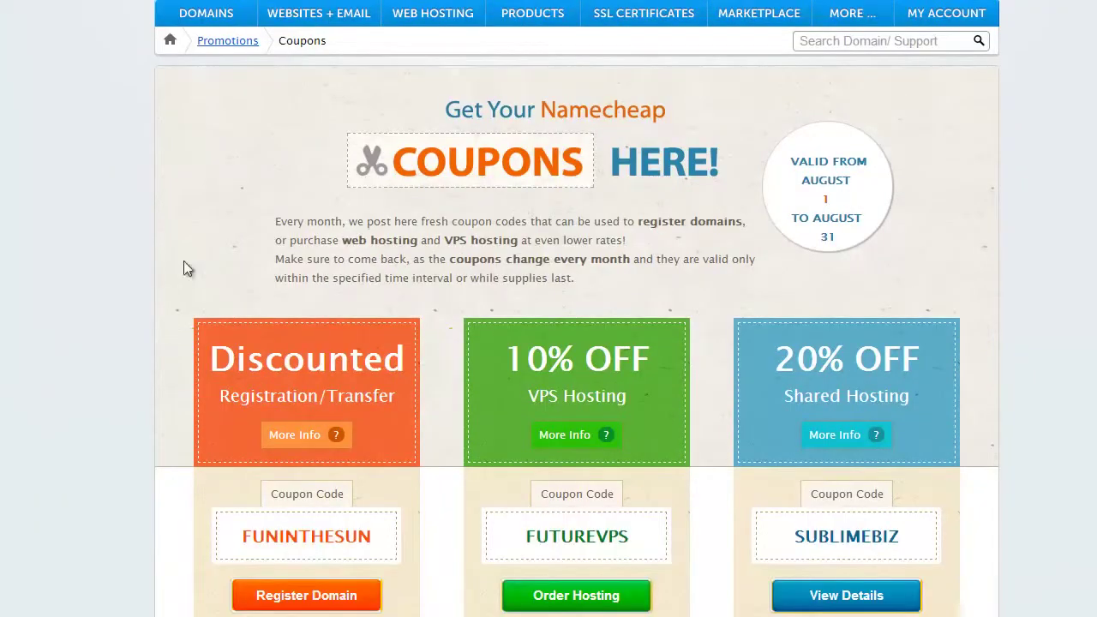
pyautogui.scroll(-1, 249, 464)
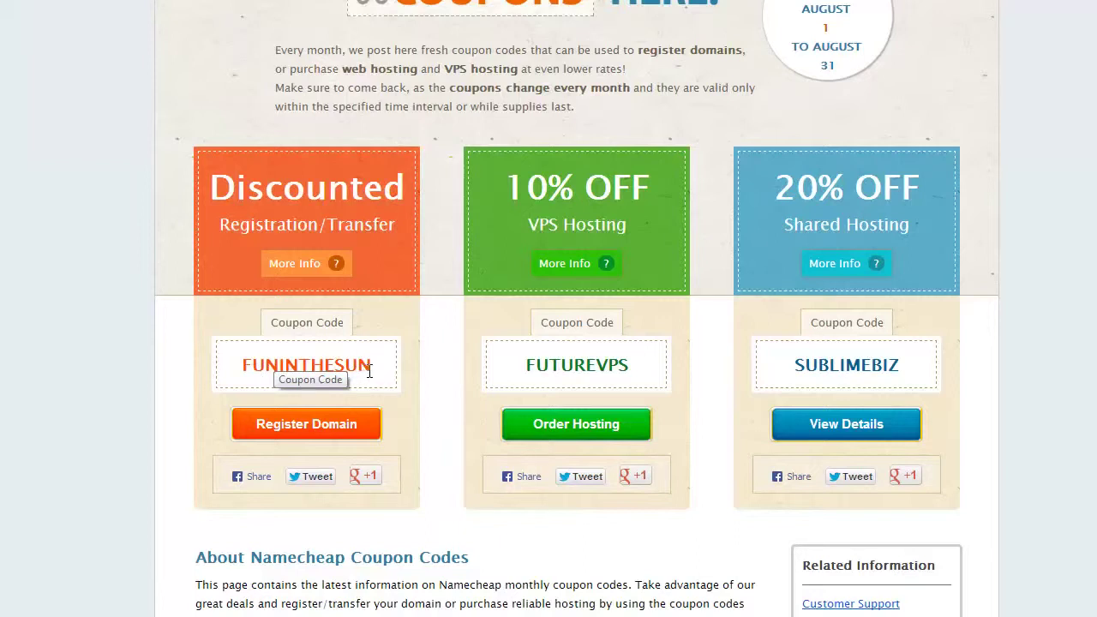
pyautogui.moveTo(372, 368); pyautogui.dragTo(225, 372)
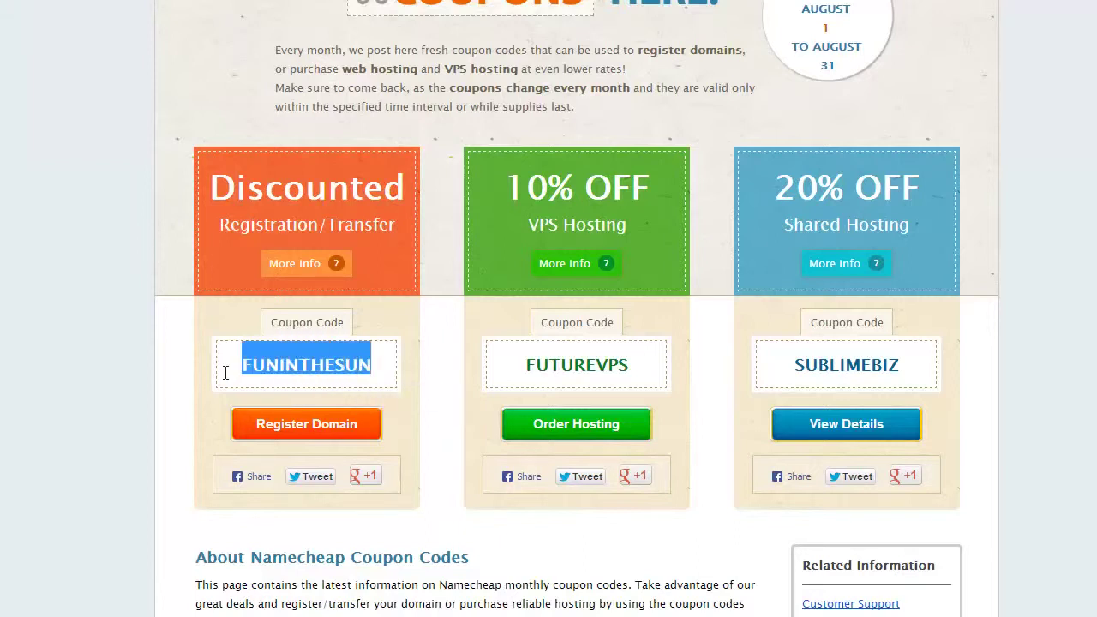
pyautogui.rightClick(289, 365)
pyautogui.click(301, 377)
pyautogui.click(230, 381)
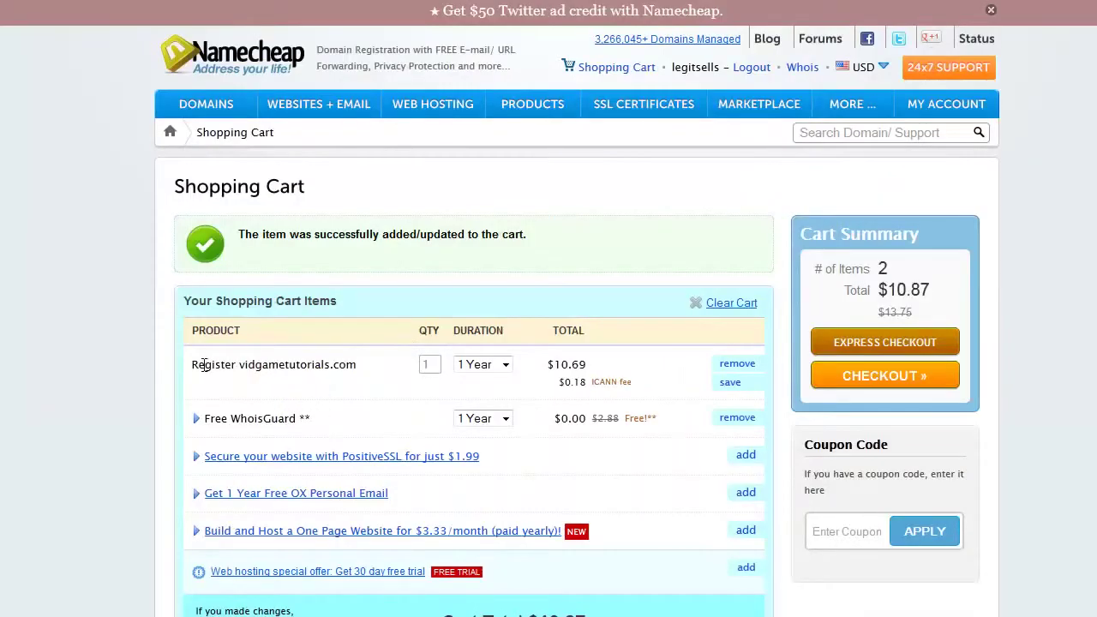
# Paste the coupon code FUNINTHESUN into the Namecheap shopping cart and apply it
pyautogui.scroll(-3, 146, 378)
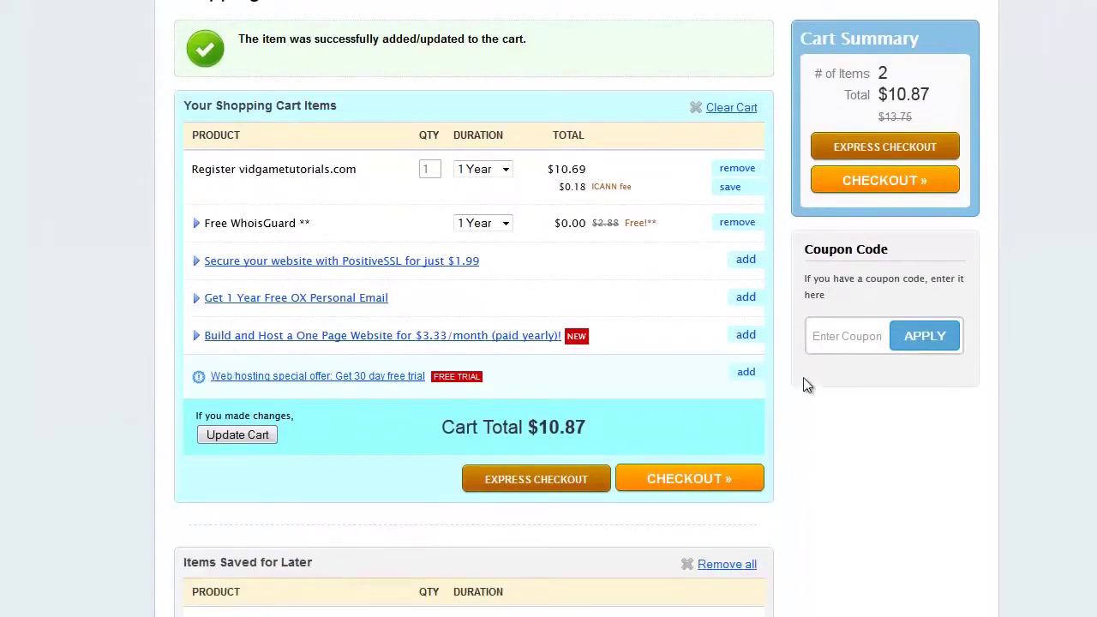
pyautogui.rightClick(842, 336)
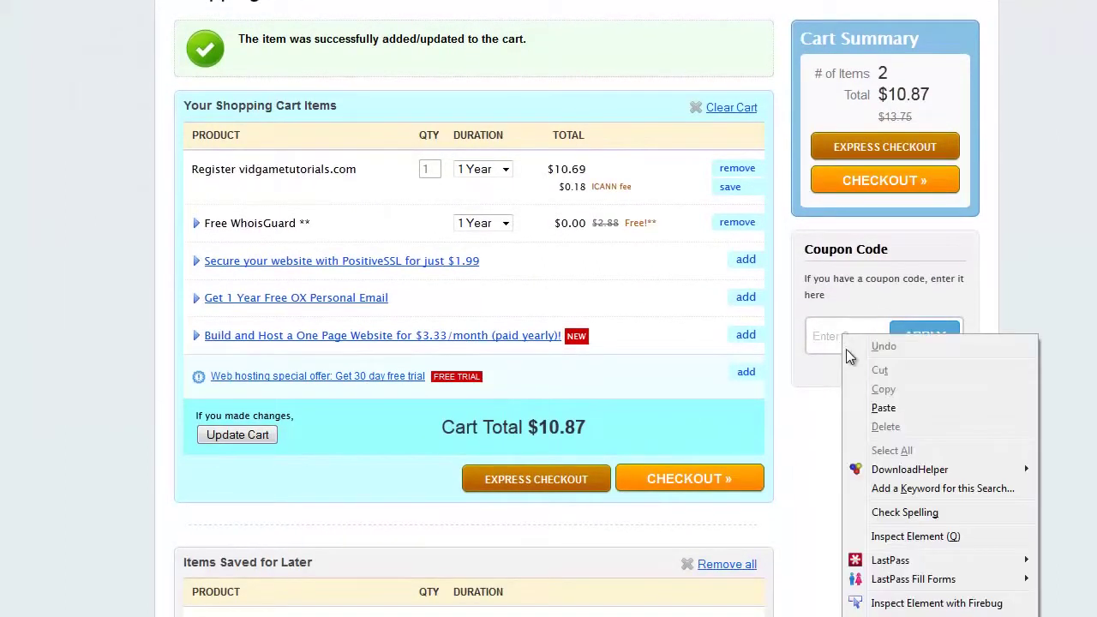
pyautogui.click(876, 408)
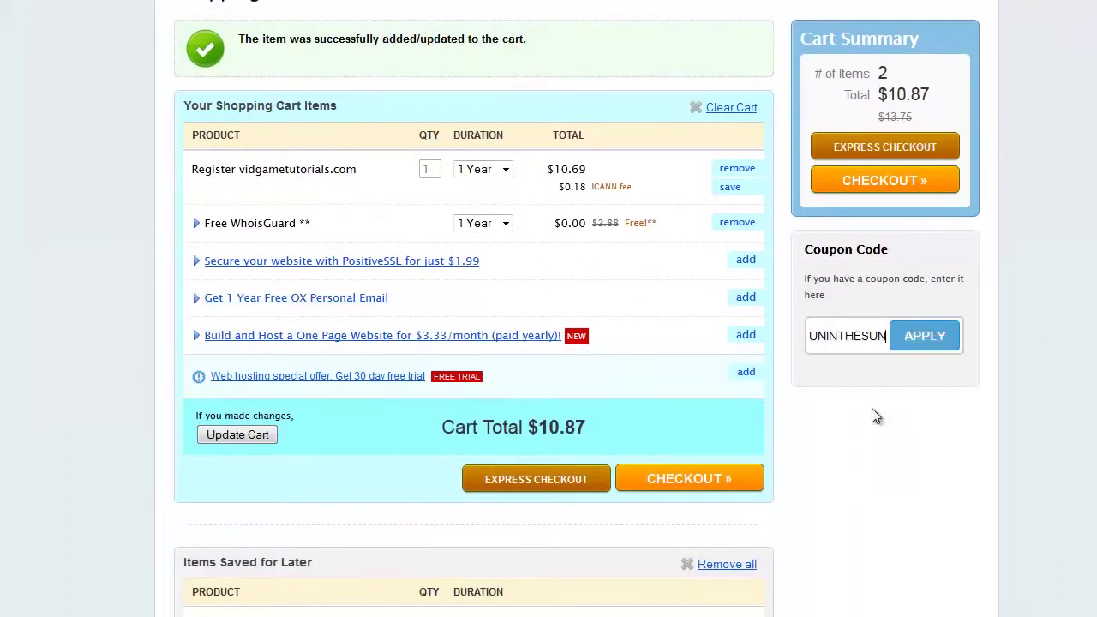
pyautogui.click(915, 351)
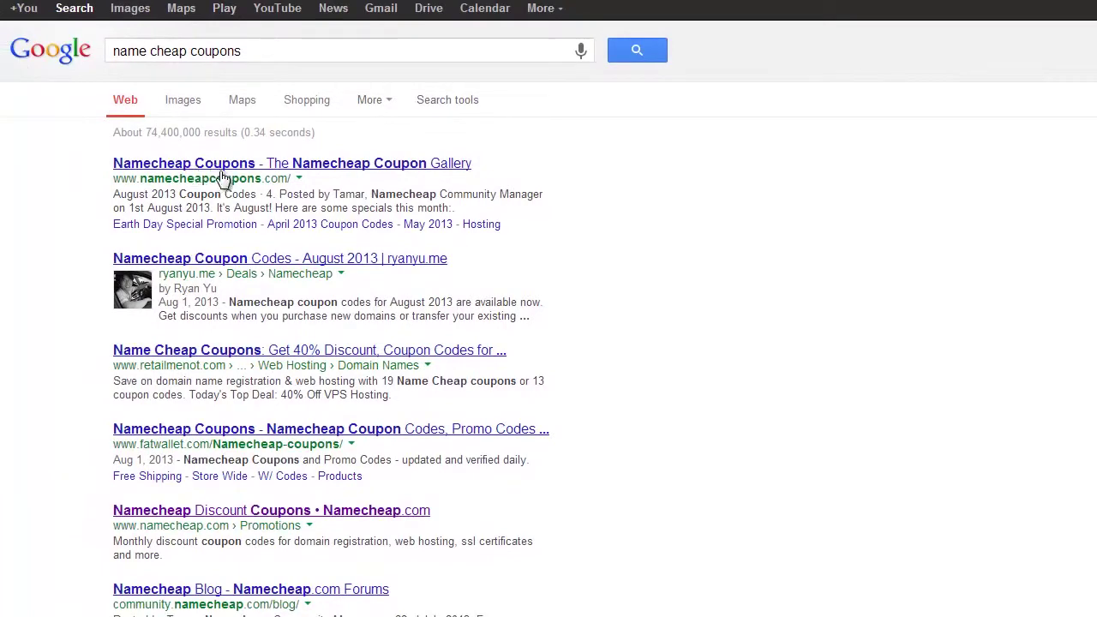
# Open the Namecheap Coupon Gallery result and examine the coupon codes and specials posted for August 2013 and earlier months
pyautogui.click(221, 169)
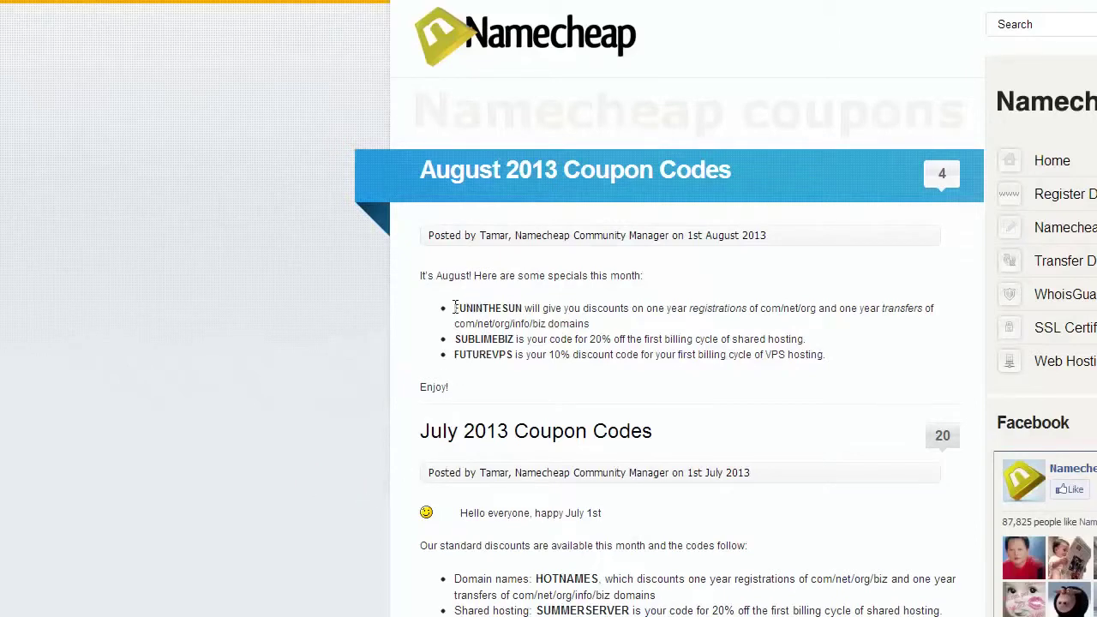
pyautogui.moveTo(442, 302); pyautogui.dragTo(508, 357)
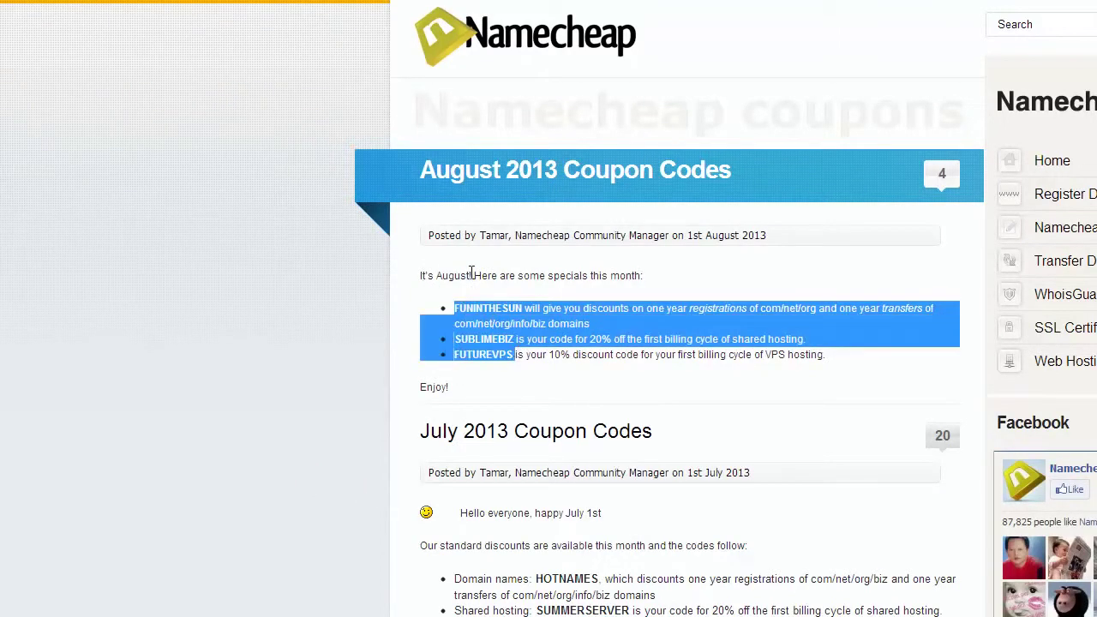
pyautogui.click(473, 274)
pyautogui.scroll(-1, 369, 418)
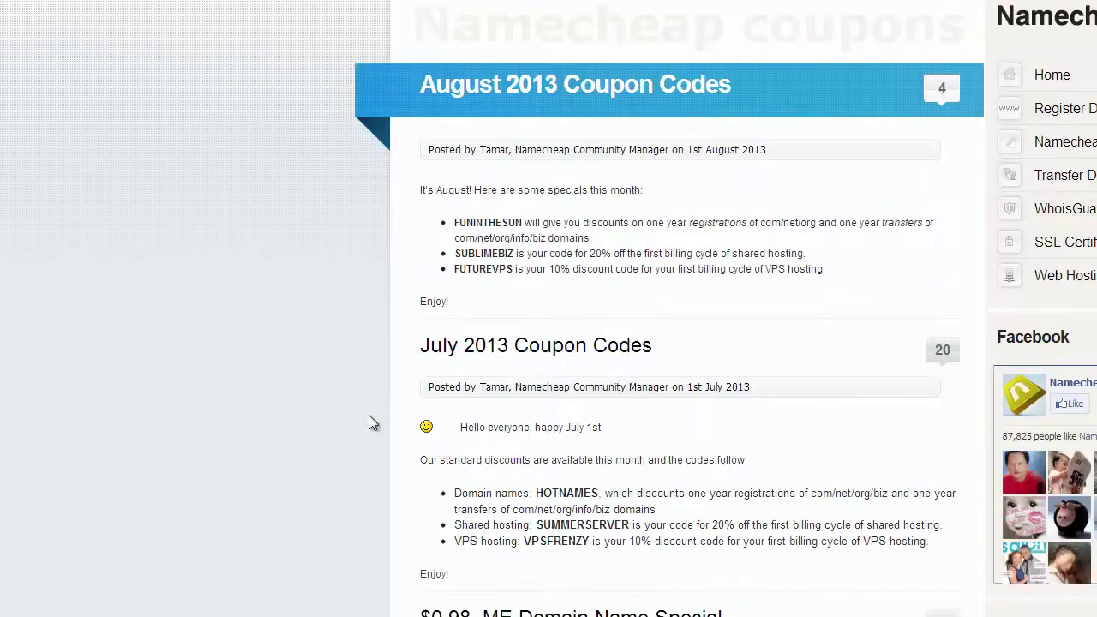
pyautogui.scroll(-3, 368, 414)
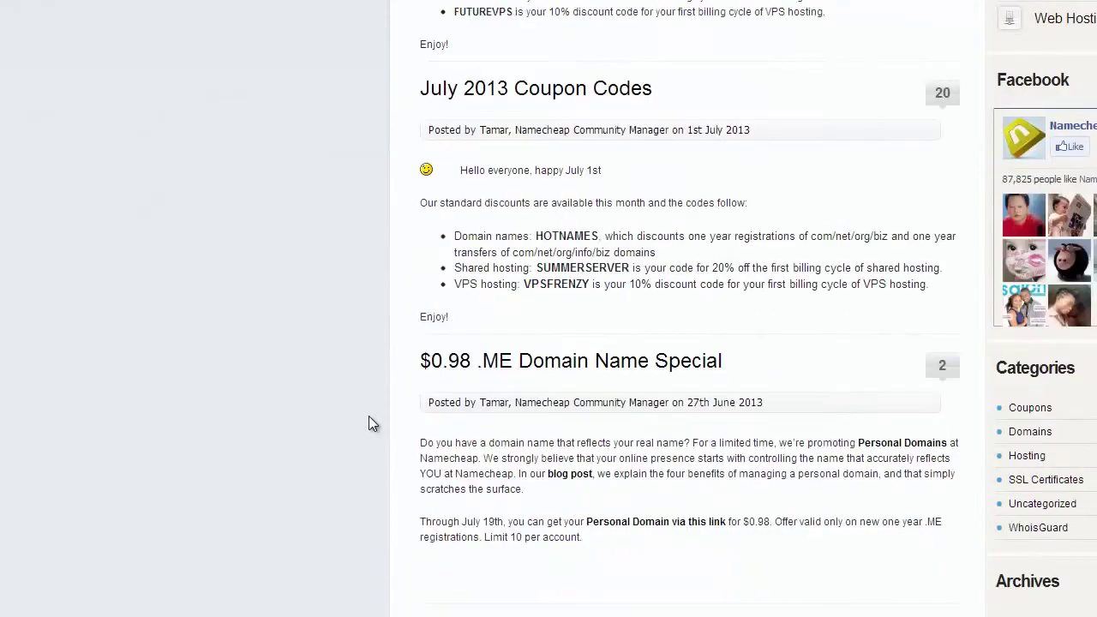
pyautogui.scroll(-1, 368, 418)
pyautogui.scroll(-3, 369, 417)
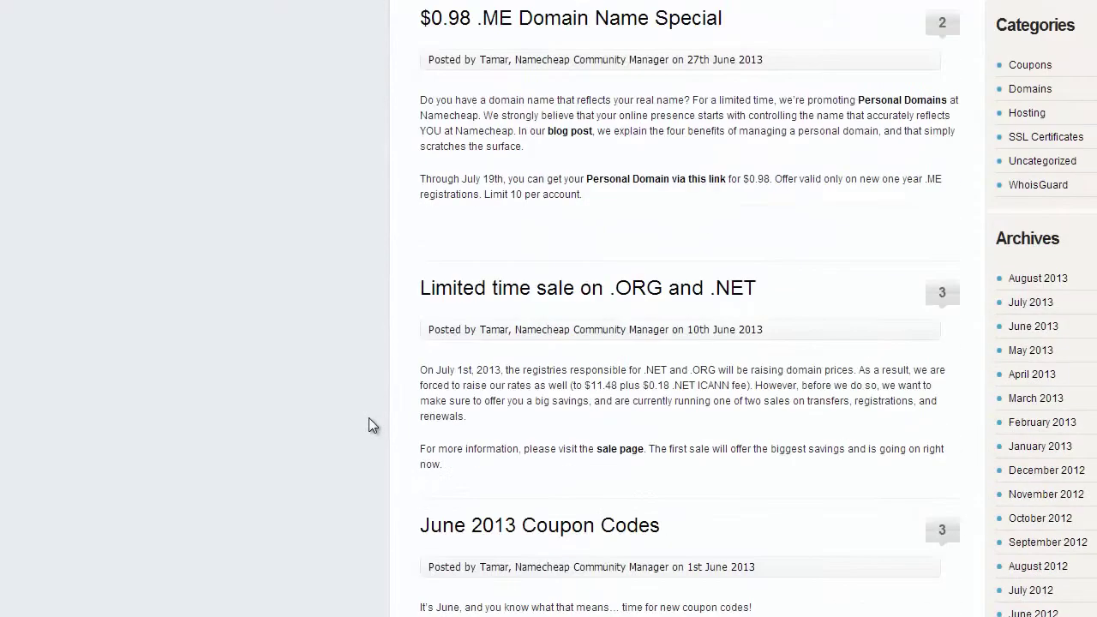
pyautogui.scroll(-2, 373, 426)
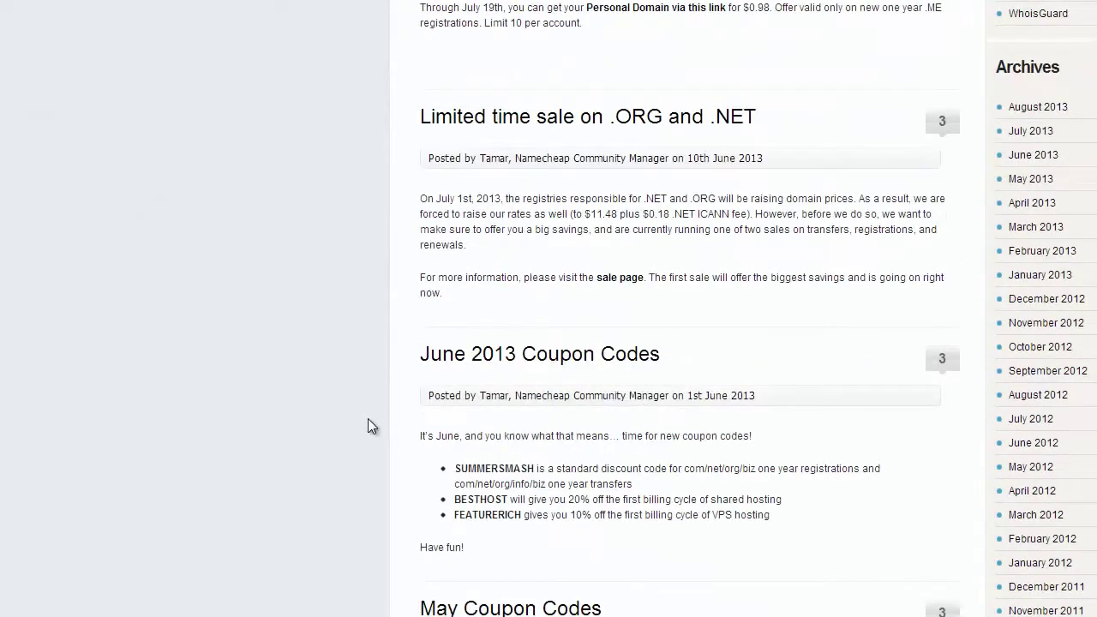
pyautogui.scroll(5, 372, 421)
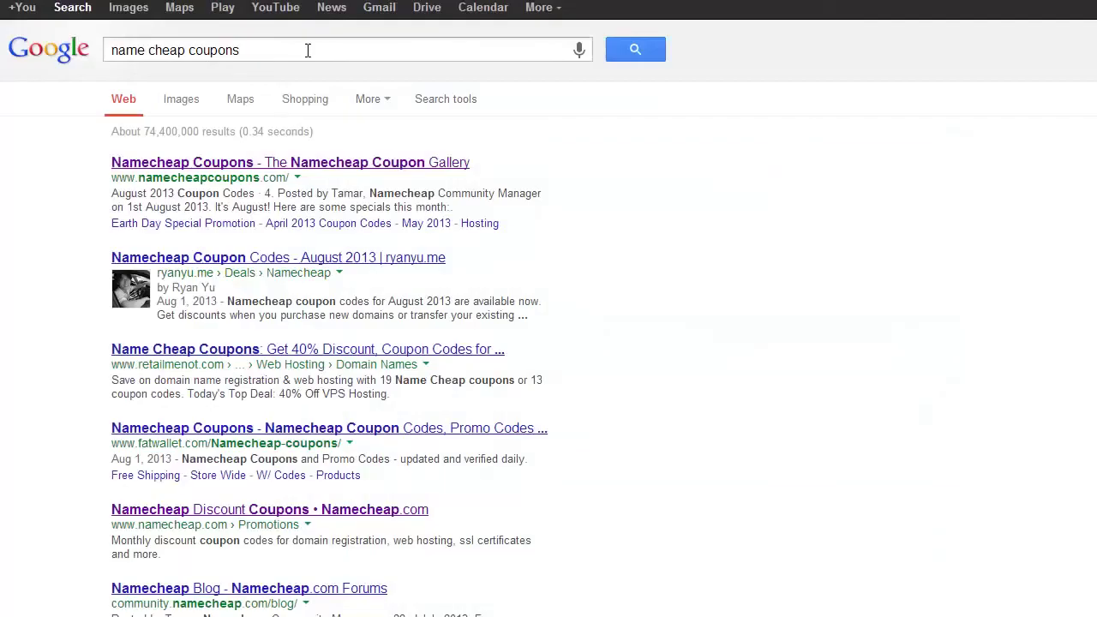
# Search Google for "go daddy coupons" and open the FatWallet result to view its popular GoDaddy offers
pyautogui.moveTo(308, 50); pyautogui.dragTo(21, 42)
pyautogui.write('go d')
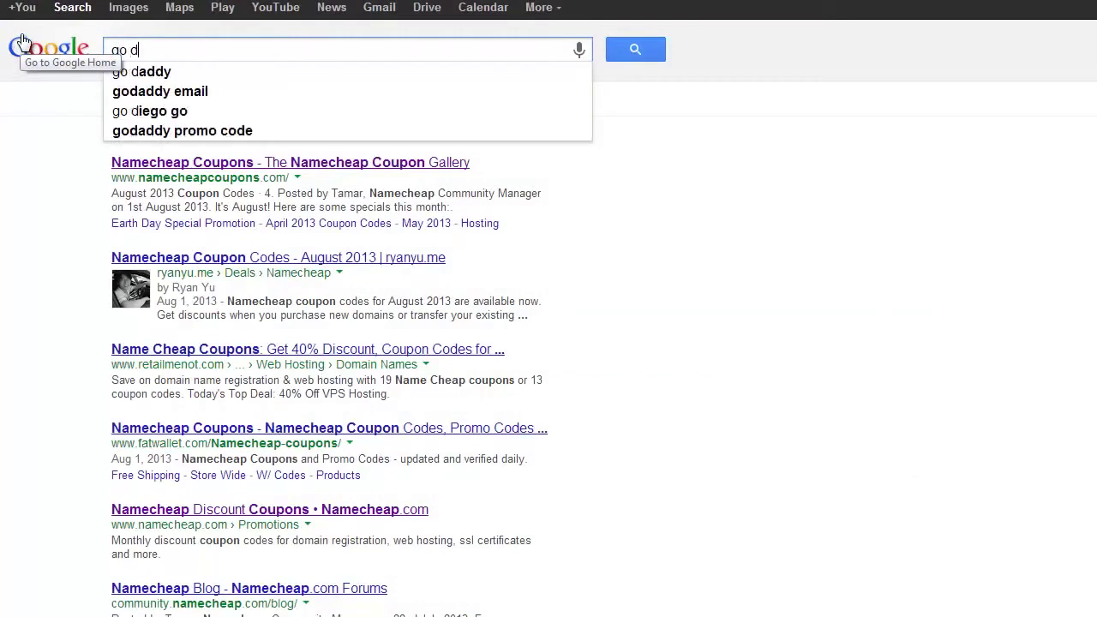
pyautogui.write('addy coupons')
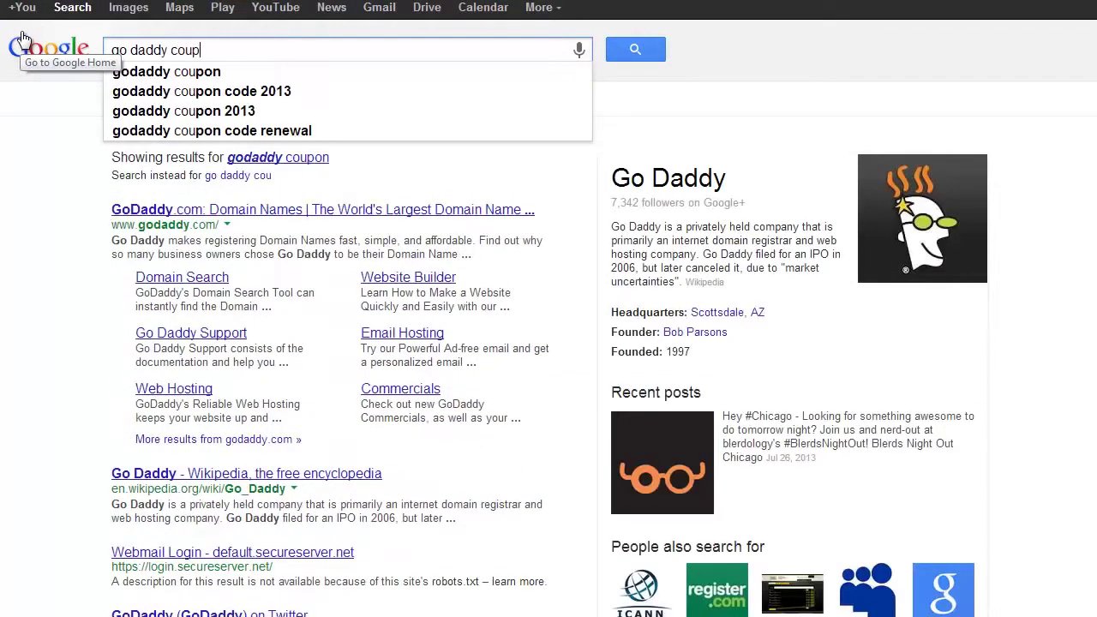
pyautogui.press('Return')
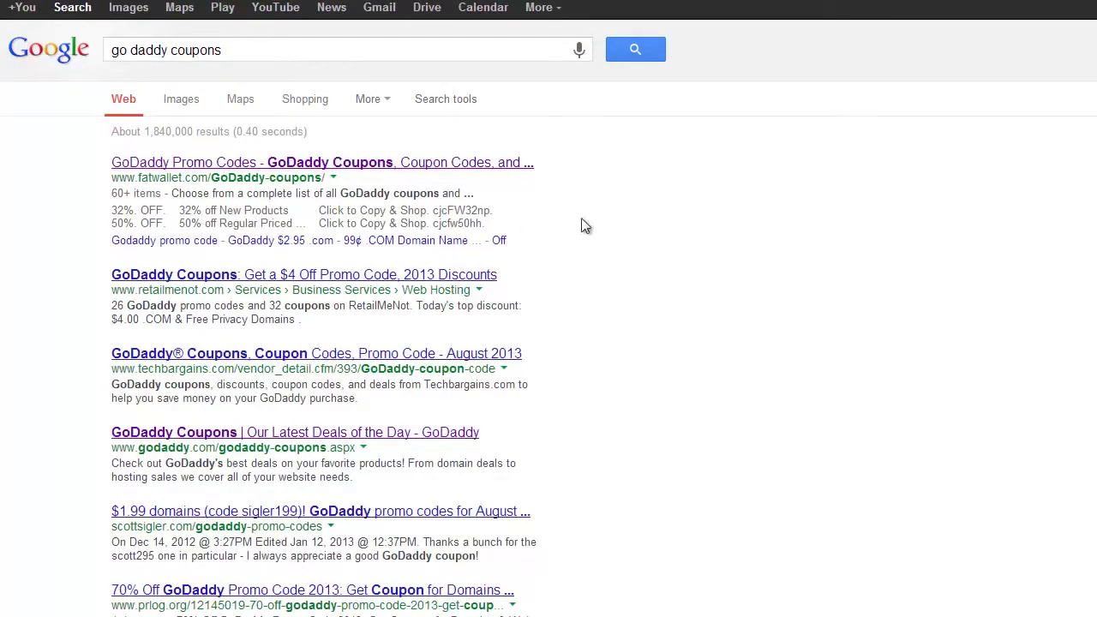
pyautogui.click(305, 167)
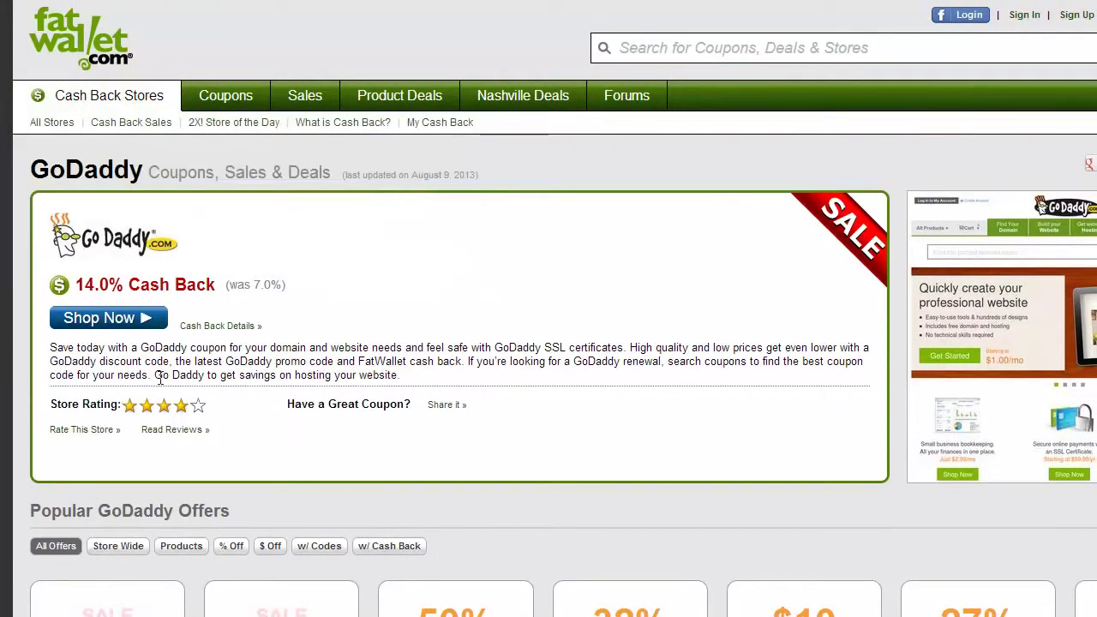
pyautogui.scroll(-1, 146, 343)
pyautogui.scroll(-5, 360, 216)
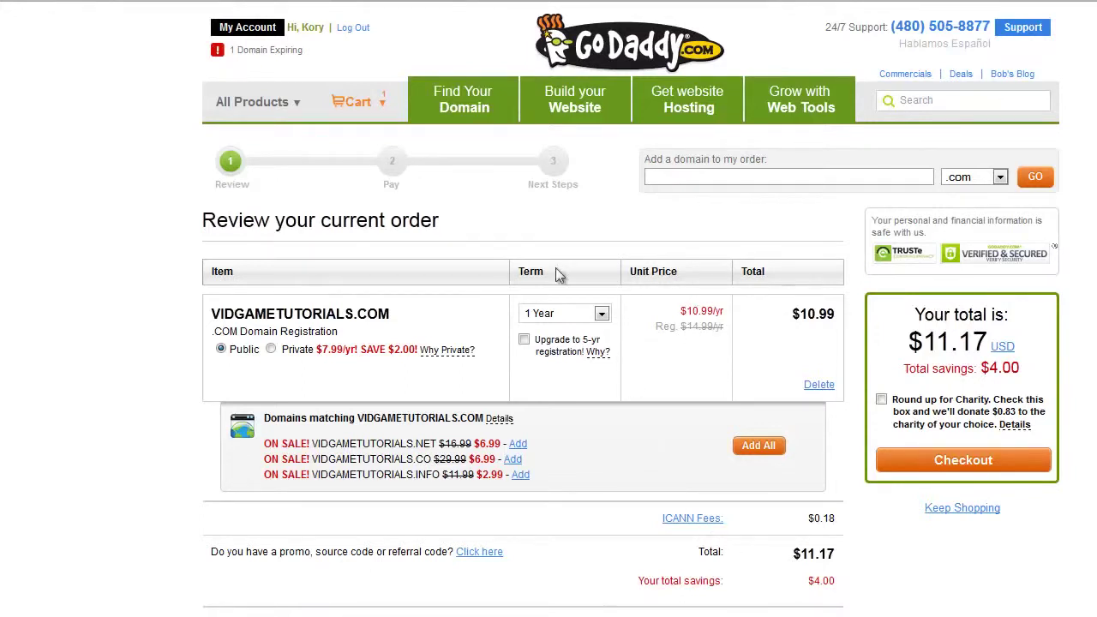
# Open the promo code entry in the GoDaddy order for vidgametutorials.com, paste the copied coupon code and apply it
pyautogui.moveTo(697, 314); pyautogui.dragTo(725, 318)
pyautogui.click(224, 562)
pyautogui.moveTo(212, 552); pyautogui.dragTo(296, 554)
pyautogui.click(479, 555)
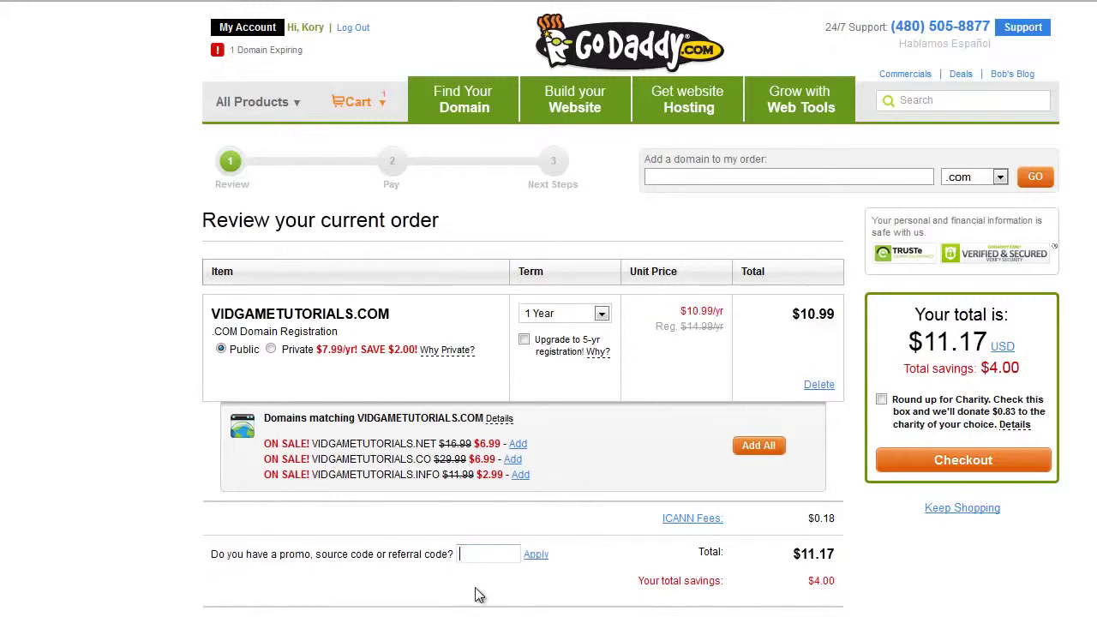
pyautogui.rightClick(470, 558)
pyautogui.click(511, 616)
pyautogui.click(536, 554)
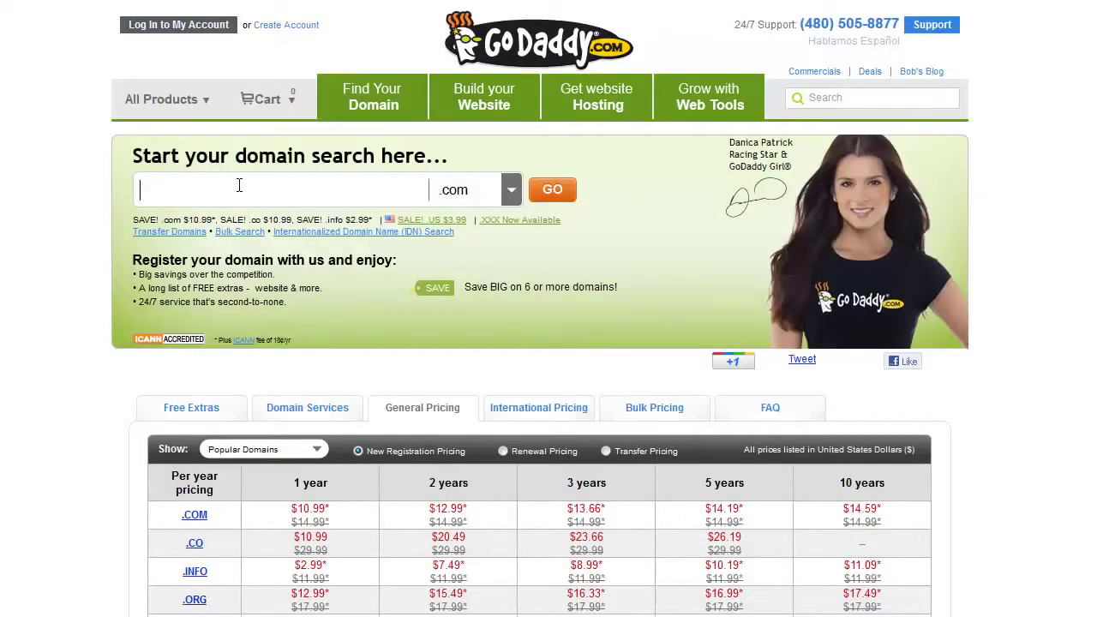
# Search GoDaddy for the domain name vidgametutorials with the .com extension
pyautogui.write('vidgamety')
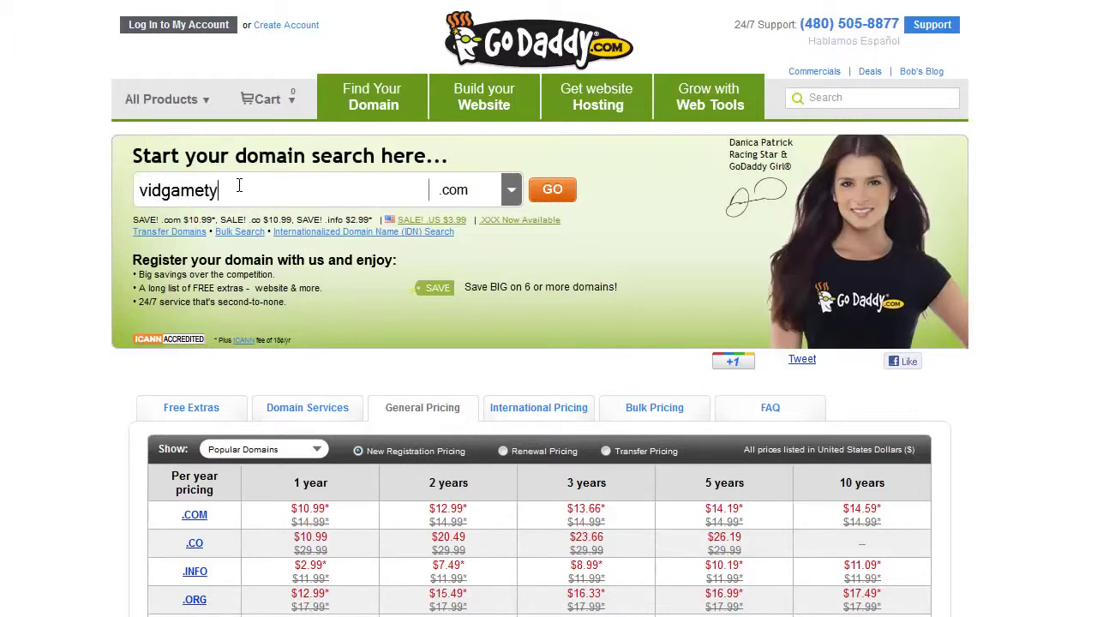
pyautogui.press('BackSpace')
pyautogui.write('utorials')
pyautogui.click(510, 199)
pyautogui.click(448, 216)
pyautogui.click(551, 192)
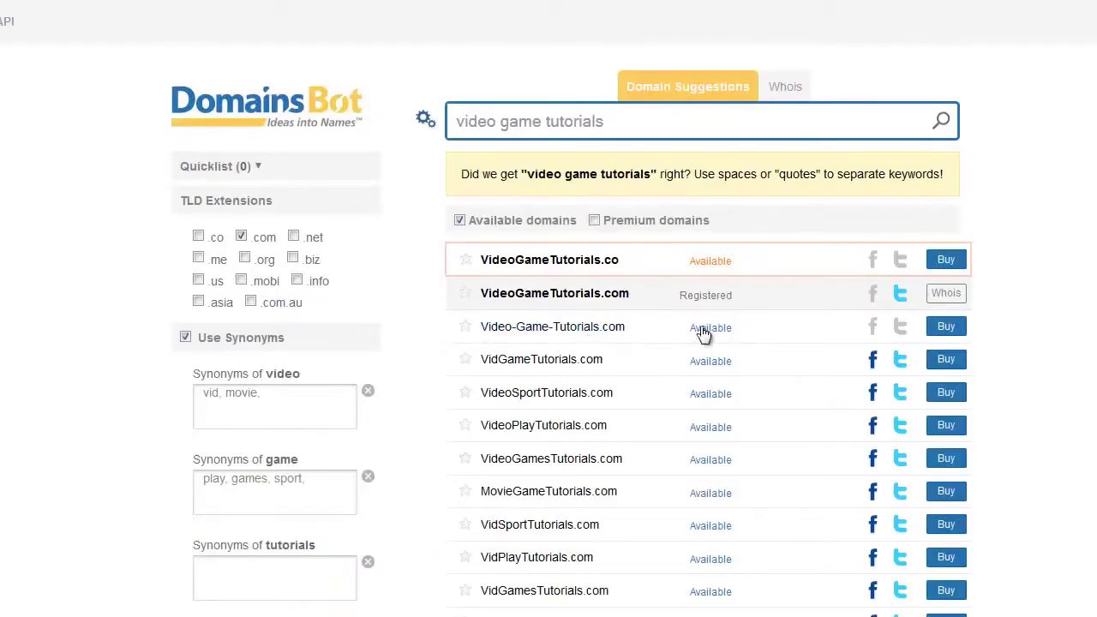
# Choose to buy the available domain vidgametutorials.com on GoDaddy and review the domain name in the order
pyautogui.click(764, 2)
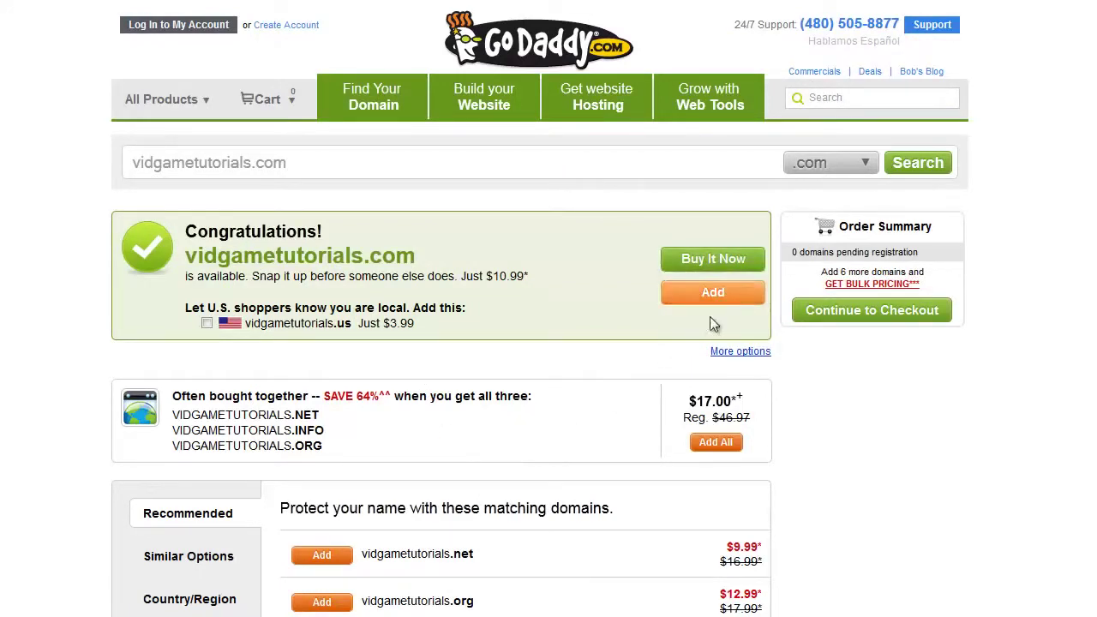
pyautogui.click(708, 271)
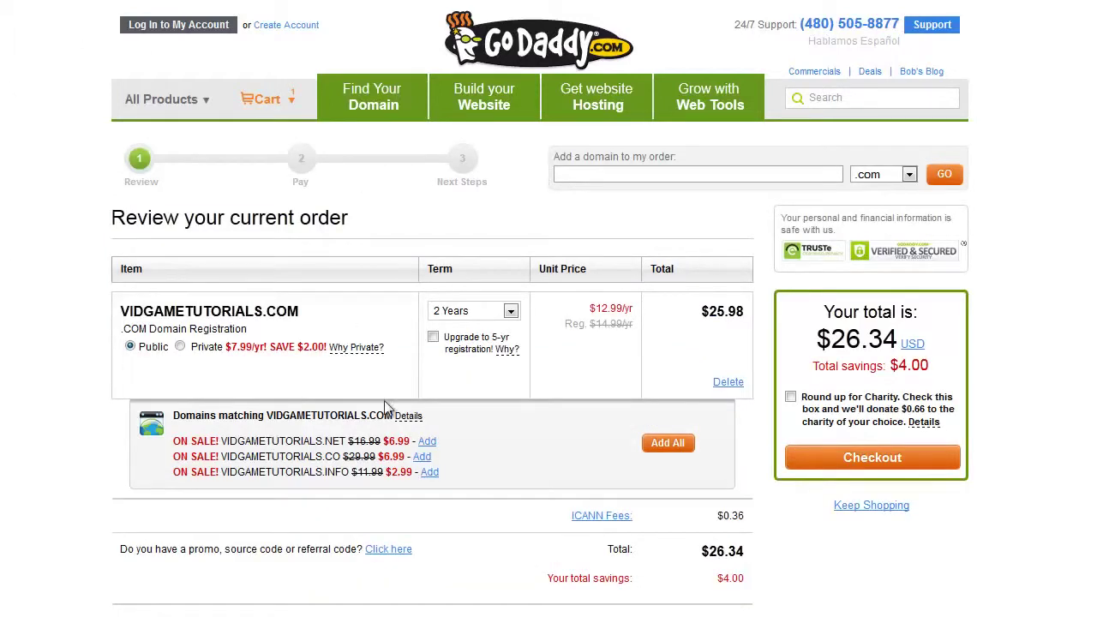
pyautogui.moveTo(121, 317); pyautogui.dragTo(295, 320)
pyautogui.click(216, 311)
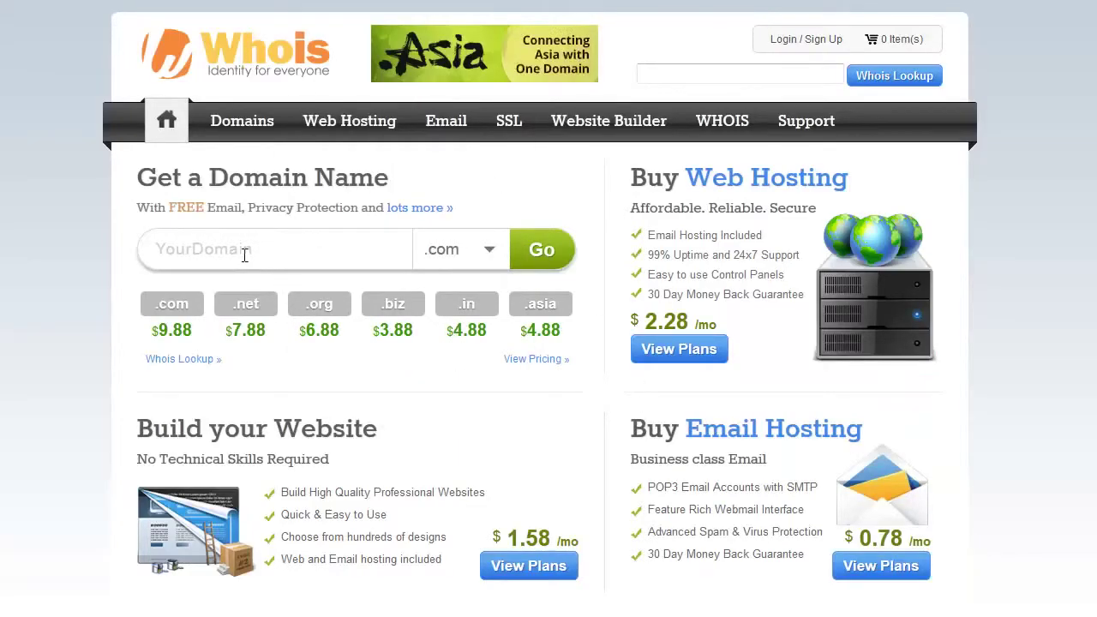
# Set the registration term of vidgametutorials.com in the GoDaddy order to 1 Year
pyautogui.click(244, 254)
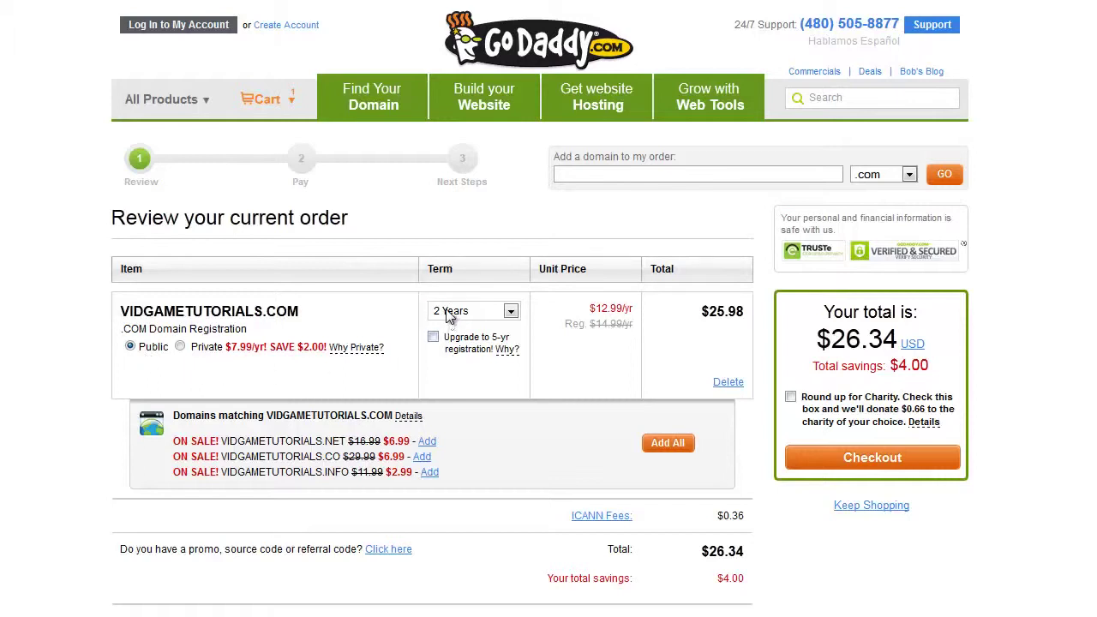
pyautogui.click(511, 311)
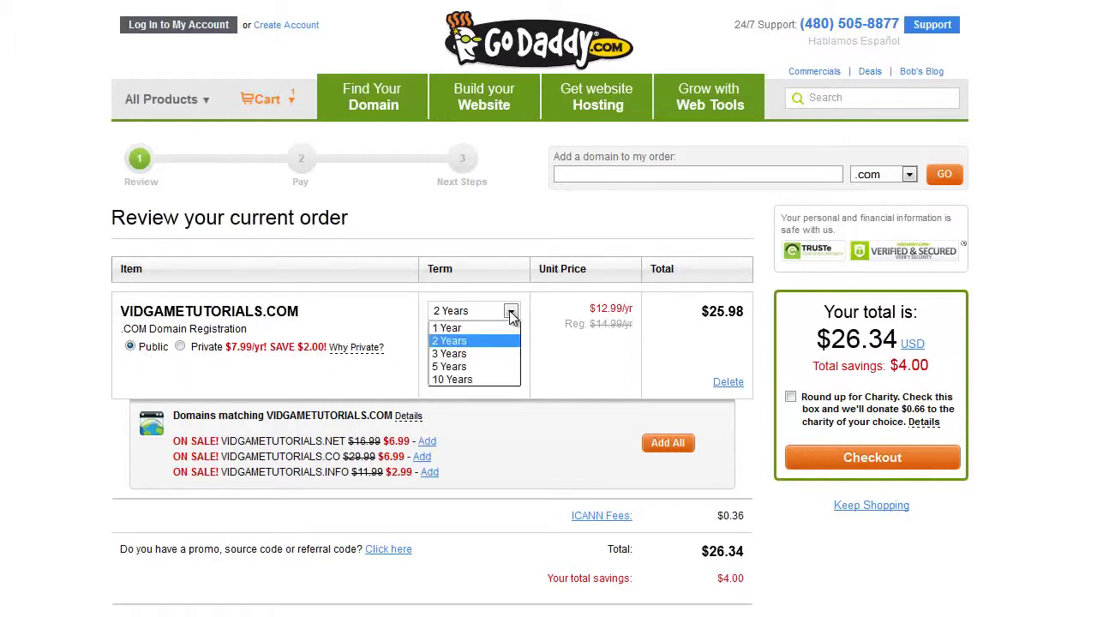
pyautogui.click(453, 329)
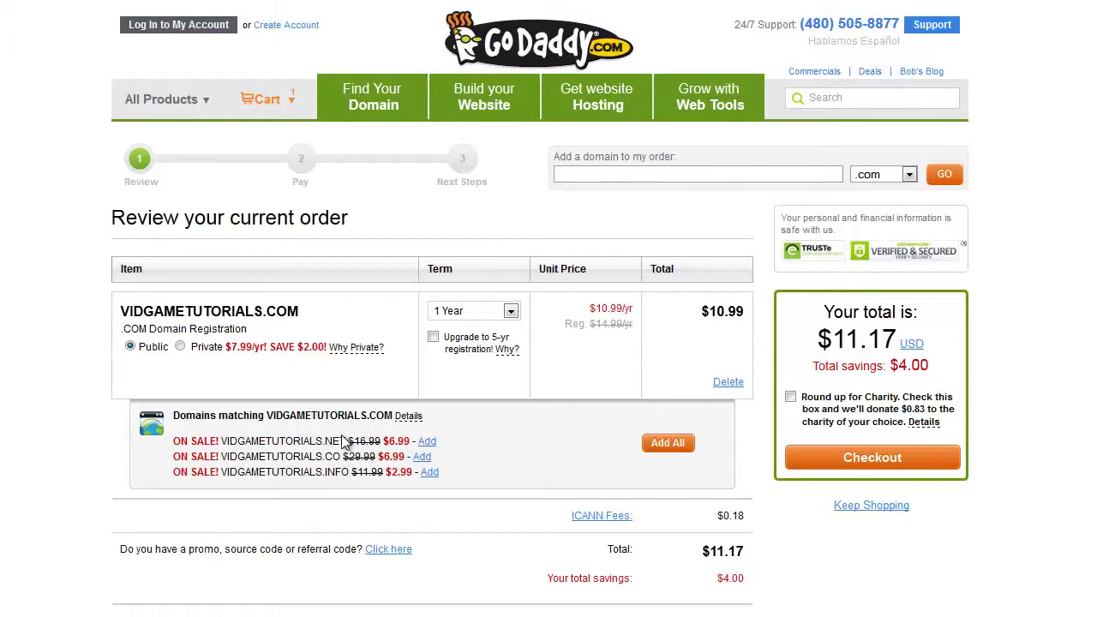
# Review the GoDaddy order for vidgametutorials.com, proceed to checkout and choose the new customer account option
pyautogui.moveTo(406, 426)
pyautogui.scroll(-2, 521, 438)
pyautogui.scroll(-1, 443, 525)
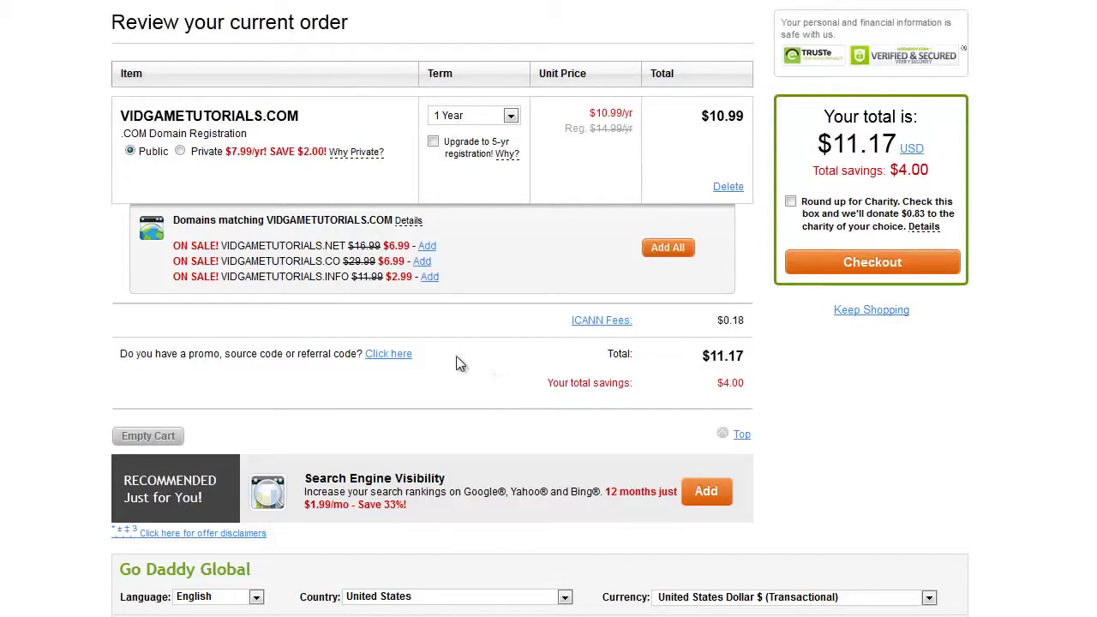
pyautogui.scroll(3, 448, 534)
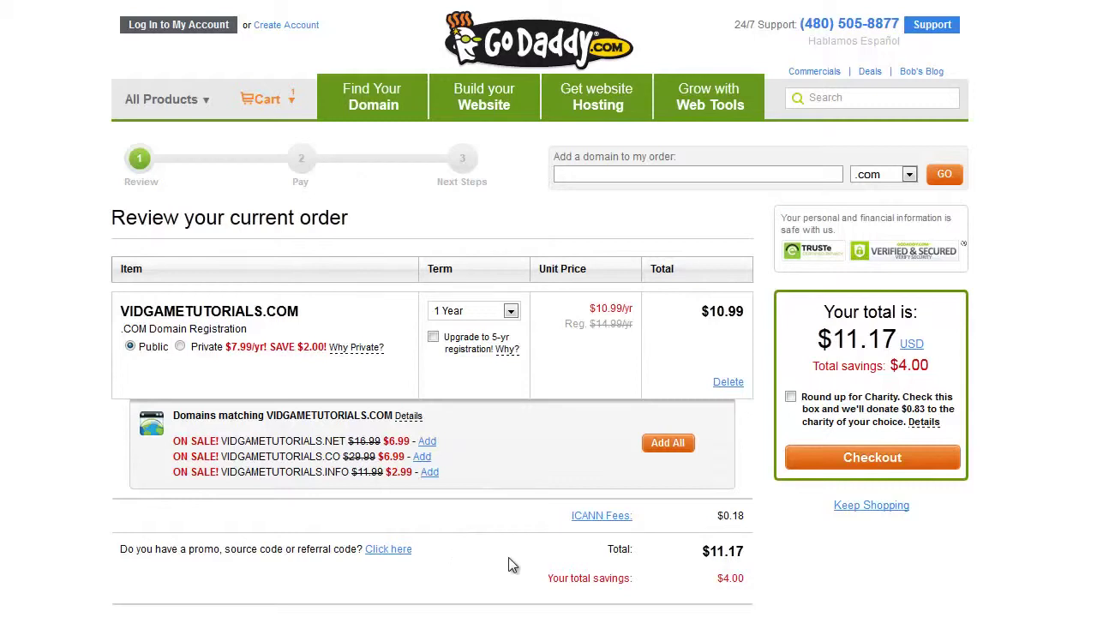
pyautogui.click(862, 468)
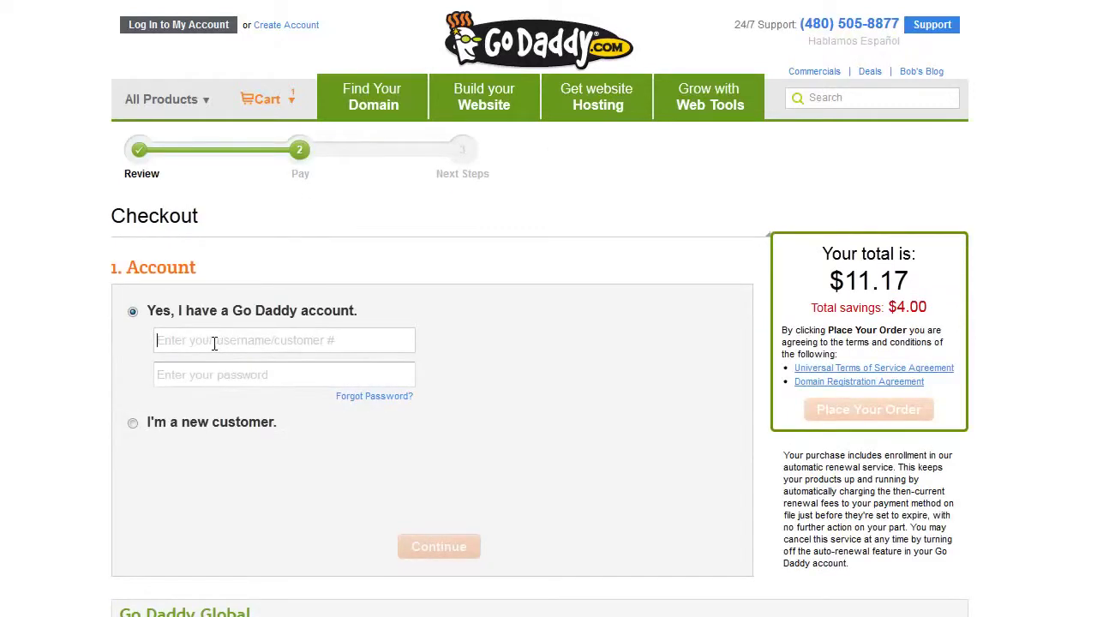
pyautogui.click(133, 423)
pyautogui.click(168, 383)
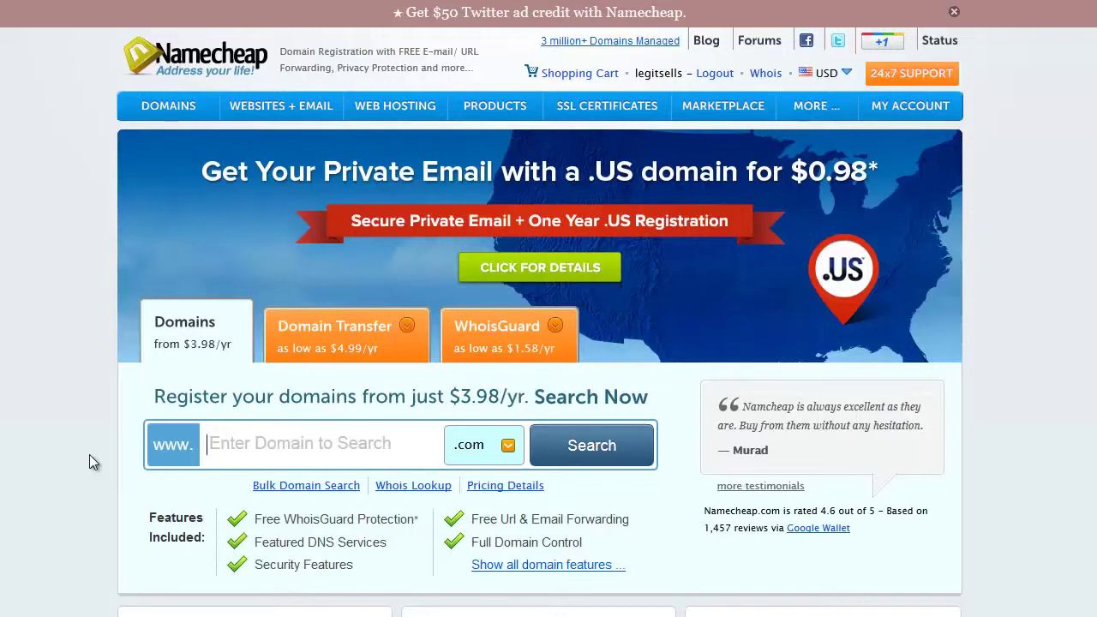
# Switch to Namecheap and search for the domain name vidgametutorials with the .com extension
pyautogui.write('vidg')
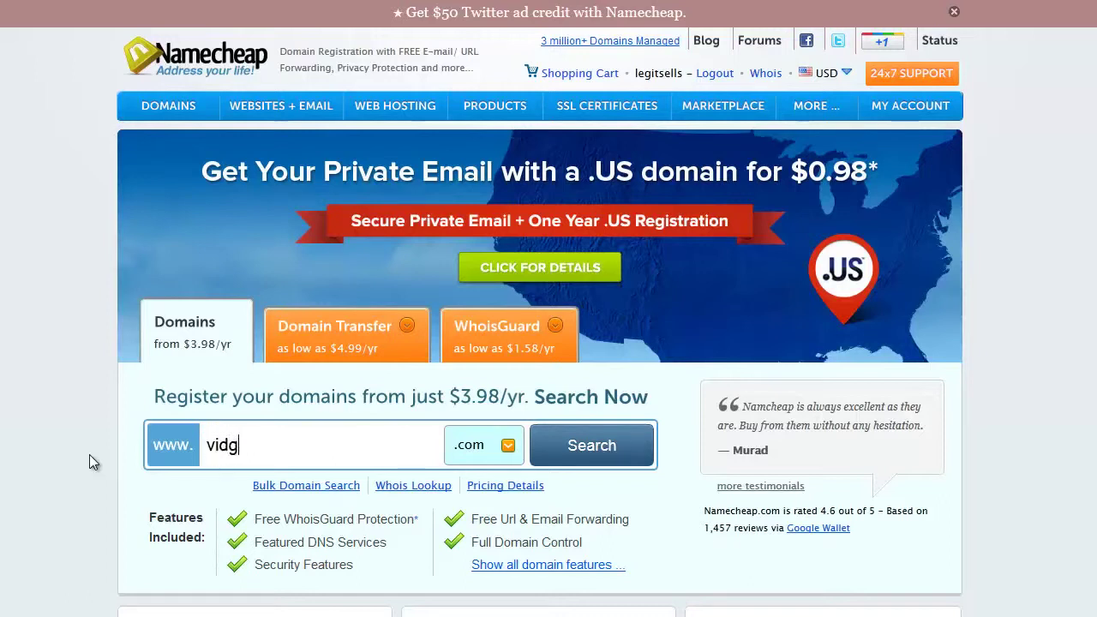
pyautogui.write('ametuto')
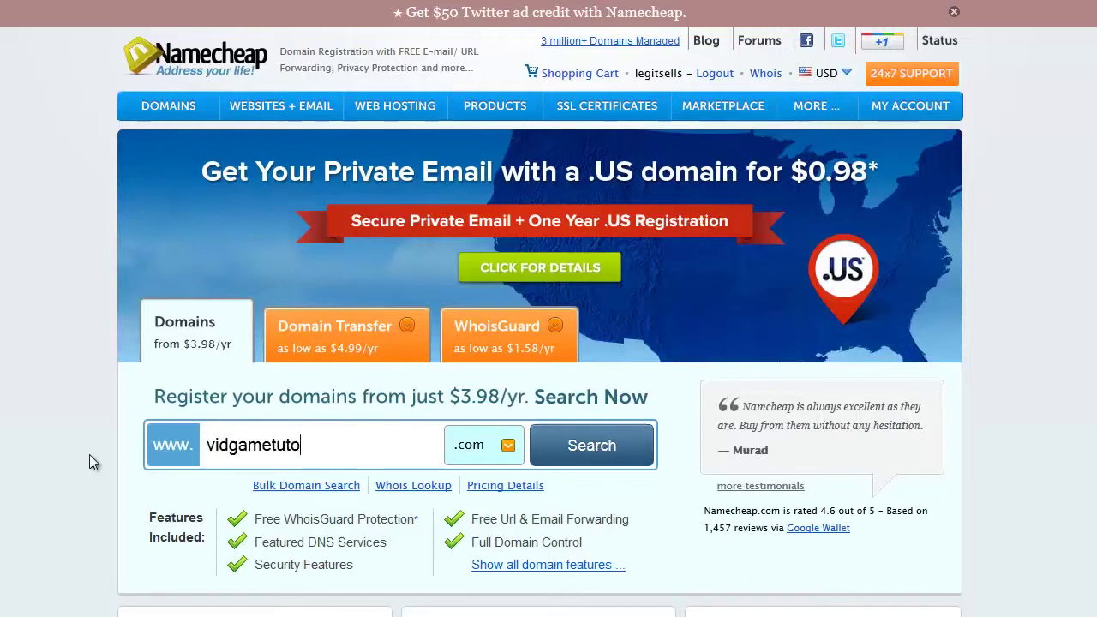
pyautogui.write('rials')
pyautogui.click(561, 453)
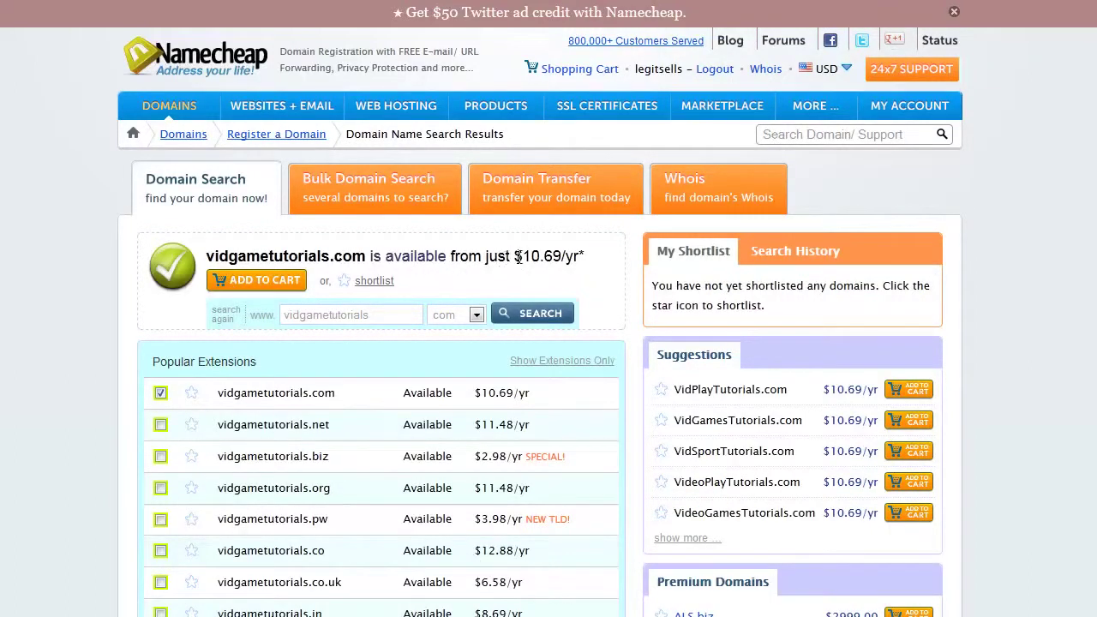
# Look through the extensions offered for vidgametutorials on Namecheap and add vidgametutorials.com to the cart
pyautogui.scroll(-2, 345, 510)
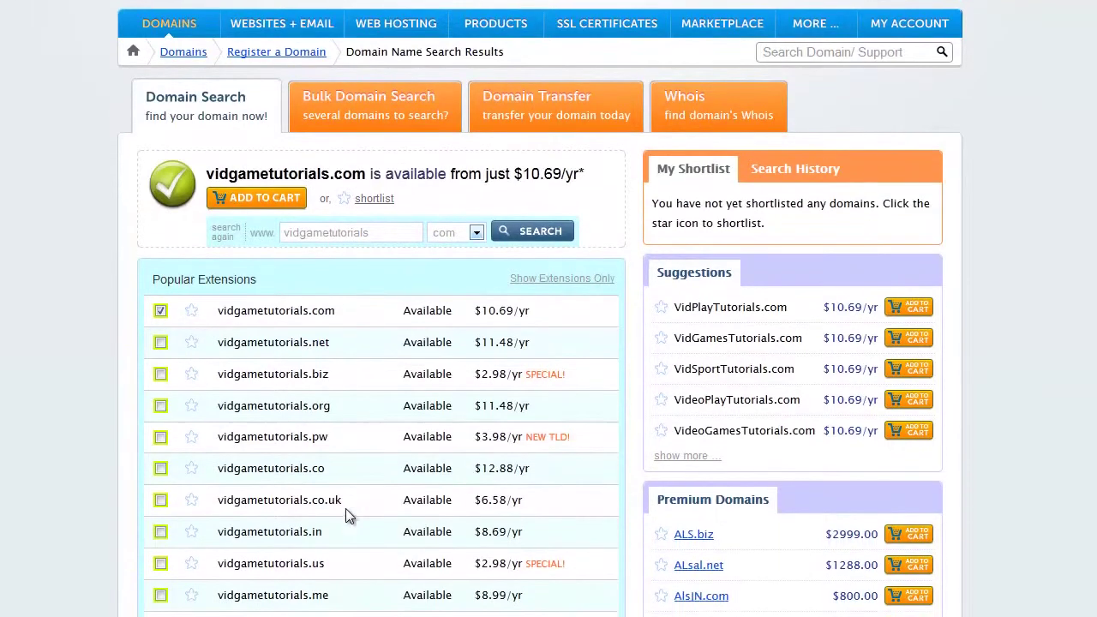
pyautogui.scroll(-3, 328, 574)
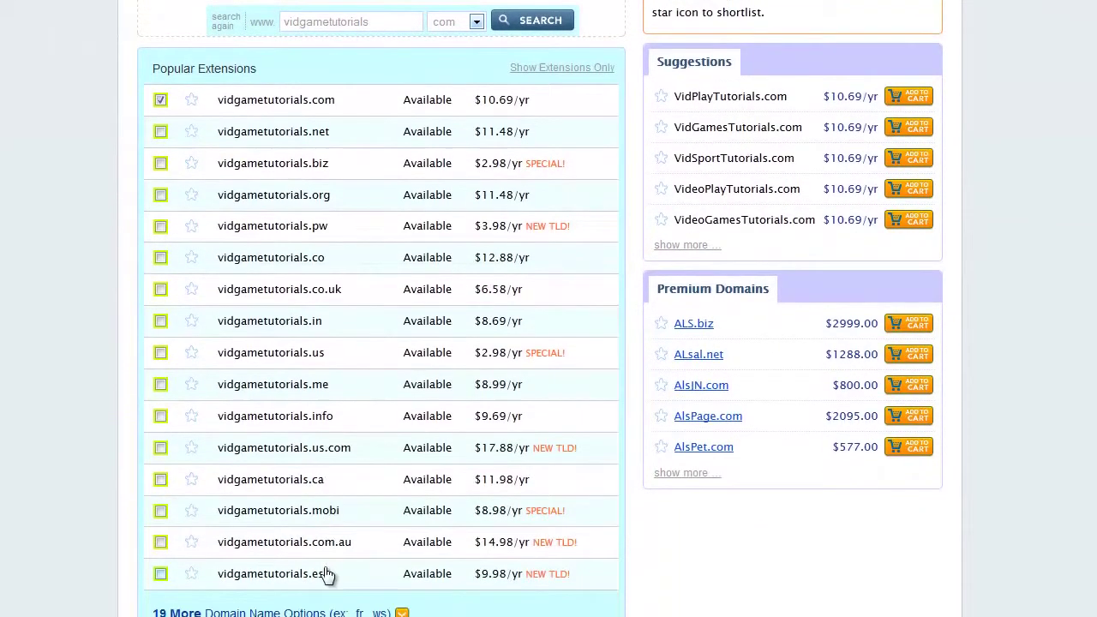
pyautogui.scroll(2, 328, 575)
pyautogui.scroll(3, 329, 576)
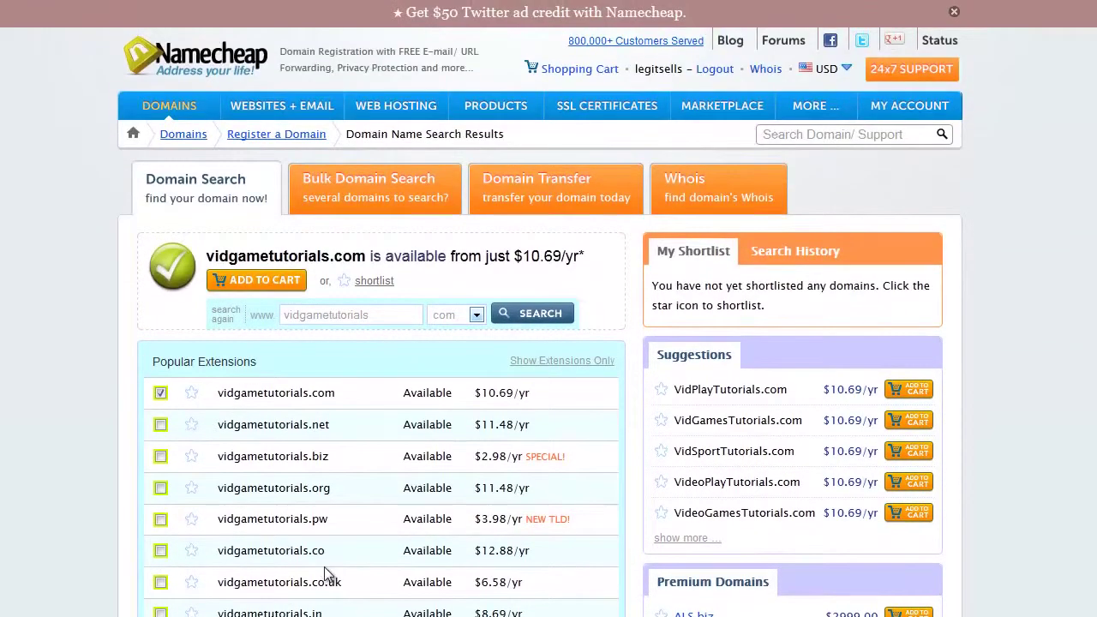
pyautogui.click(257, 294)
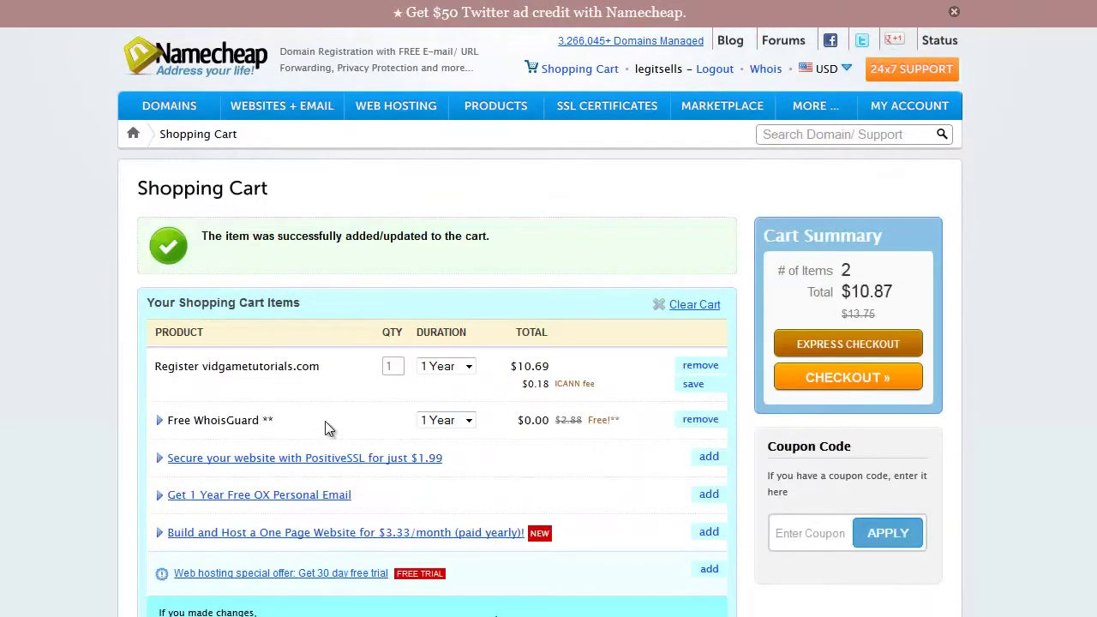
# Set the registration duration of vidgametutorials.com in the Namecheap cart to 1 Year
pyautogui.scroll(-2, 325, 421)
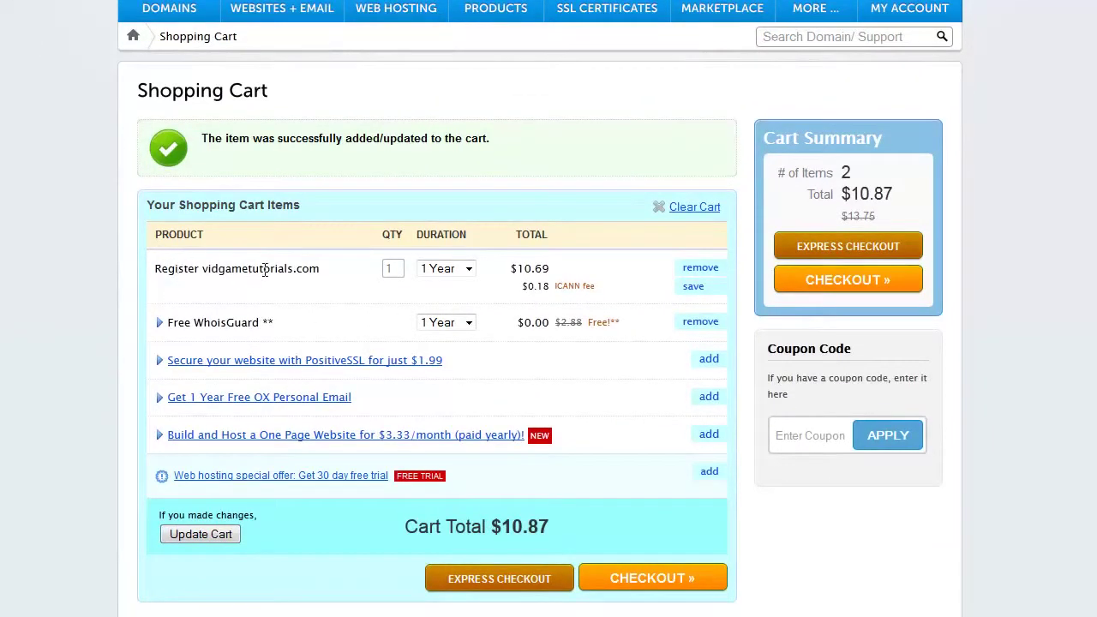
pyautogui.click(463, 271)
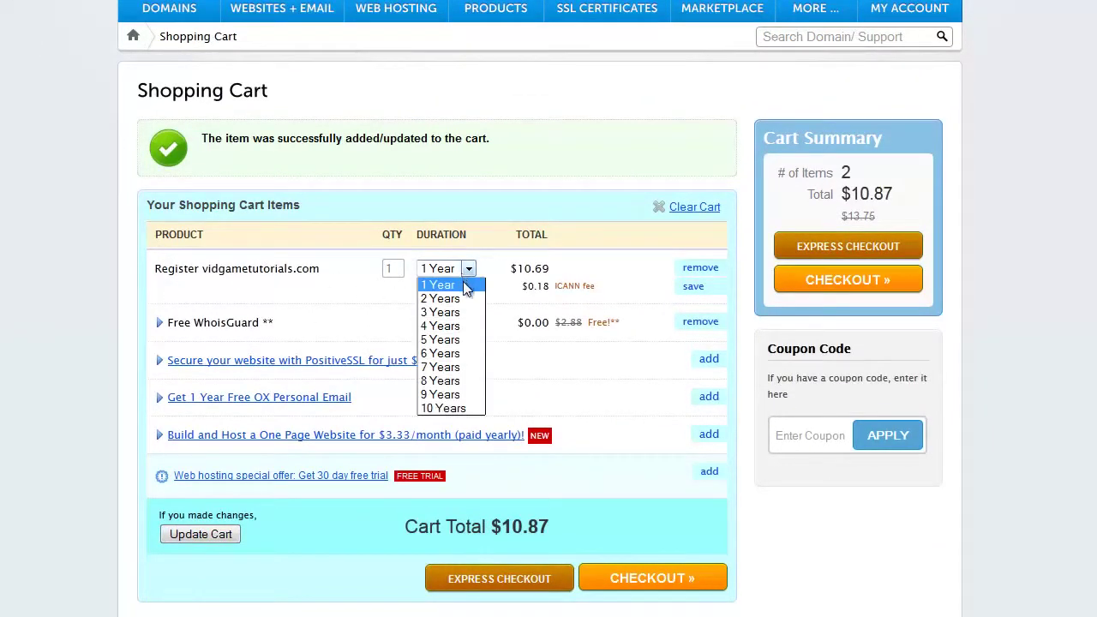
pyautogui.click(446, 284)
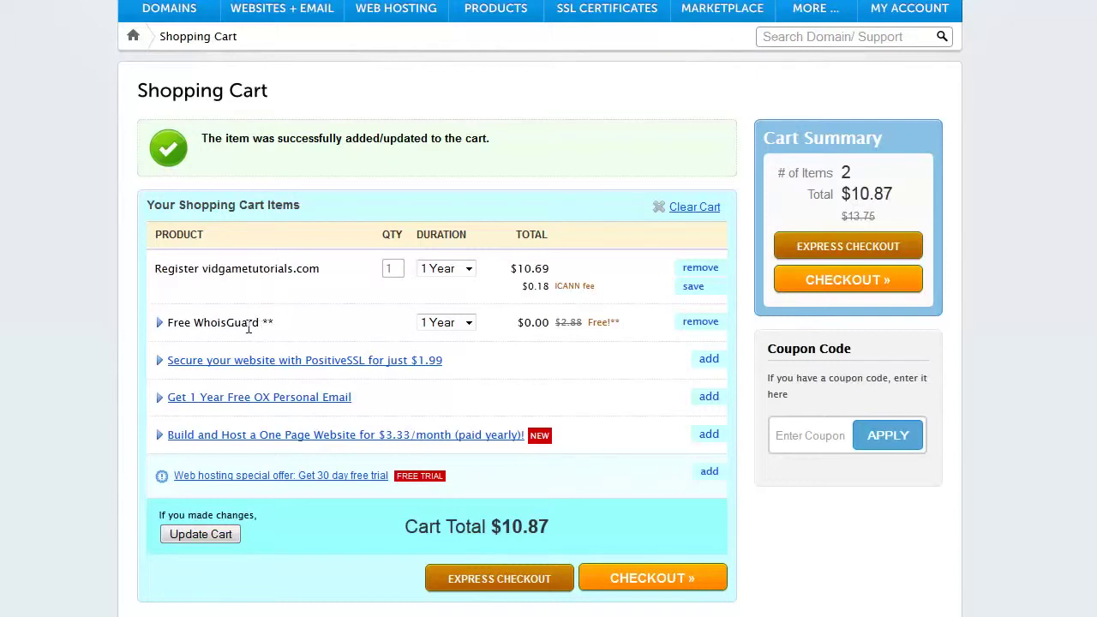
pyautogui.scroll(2, 267, 337)
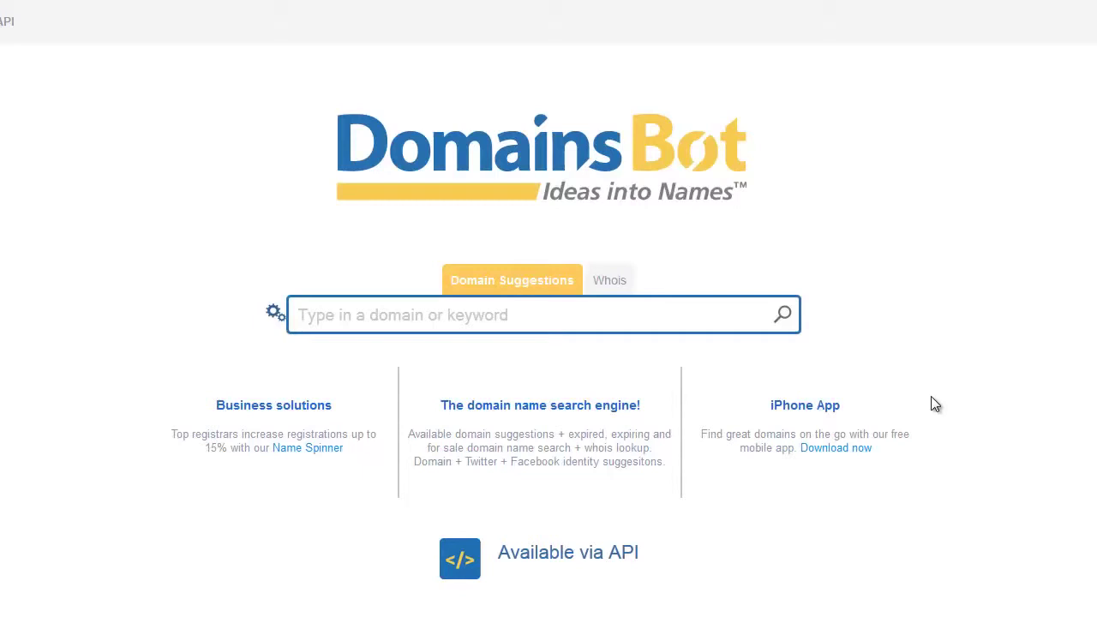
# Switch to DomainsBot, search for domain suggestions for "video game tutorials" and look over the suggested names
pyautogui.click(413, 321)
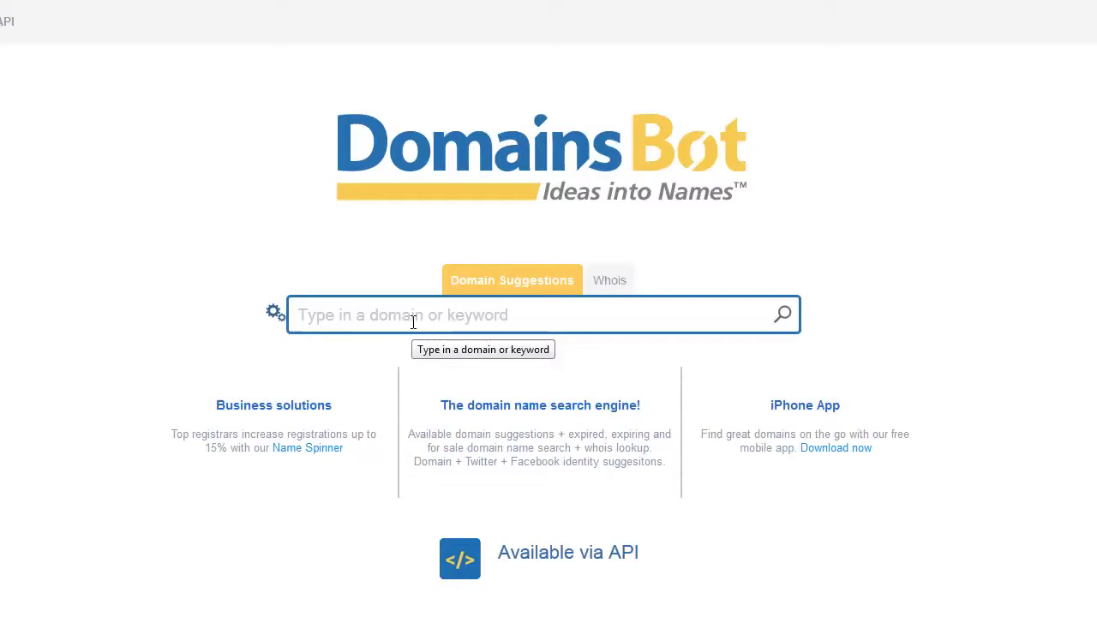
pyautogui.write('video game ')
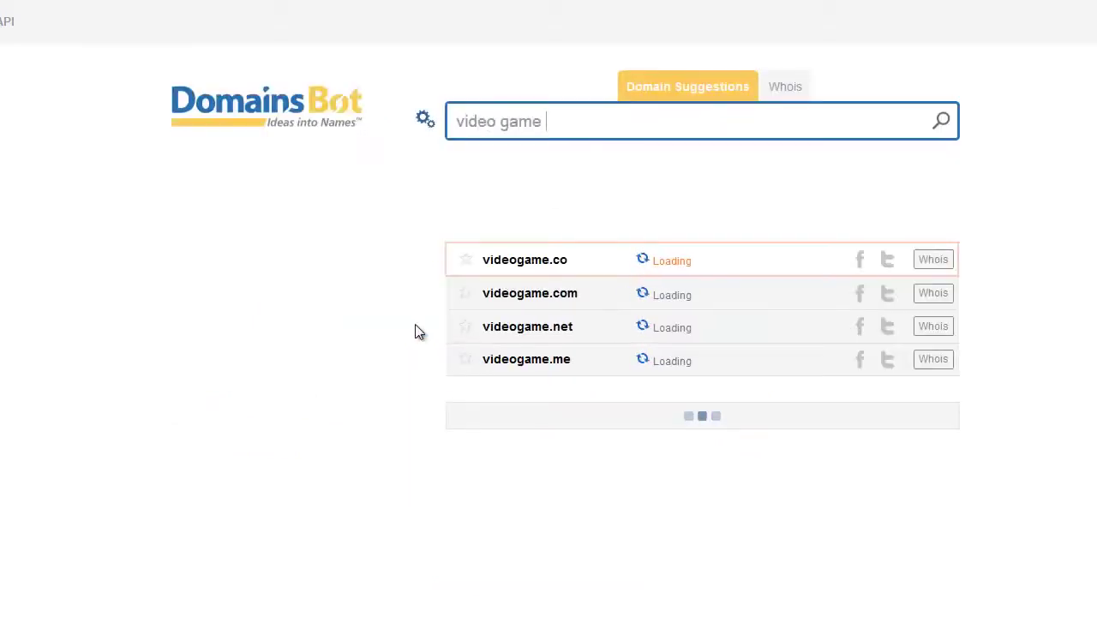
pyautogui.write('tutorila')
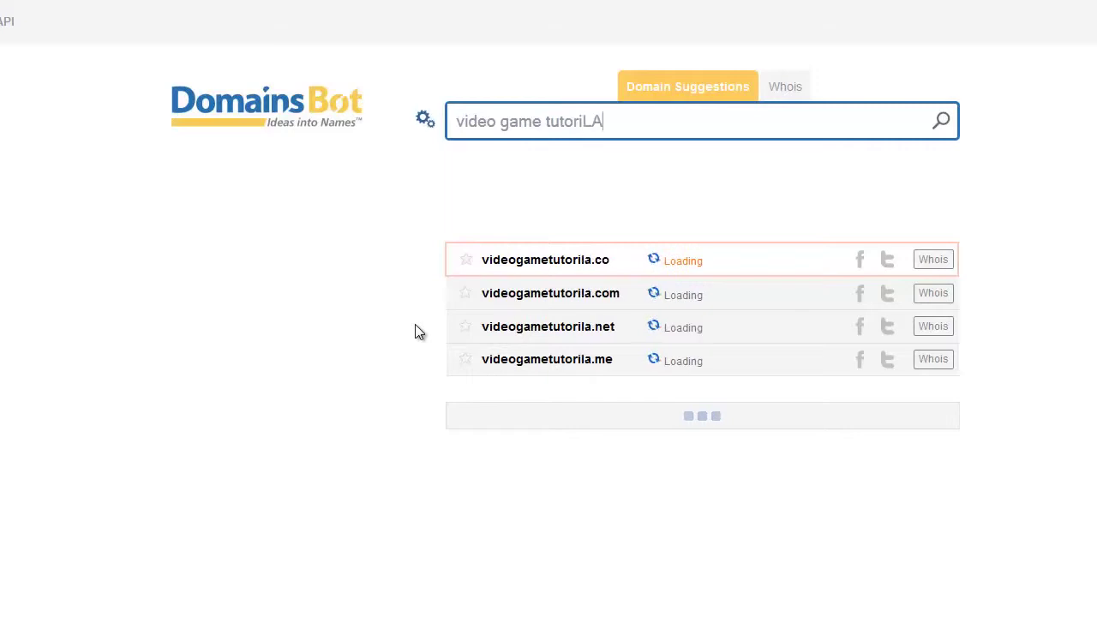
pyautogui.press('BackSpace')
pyautogui.press('BackSpace')
pyautogui.write('als')
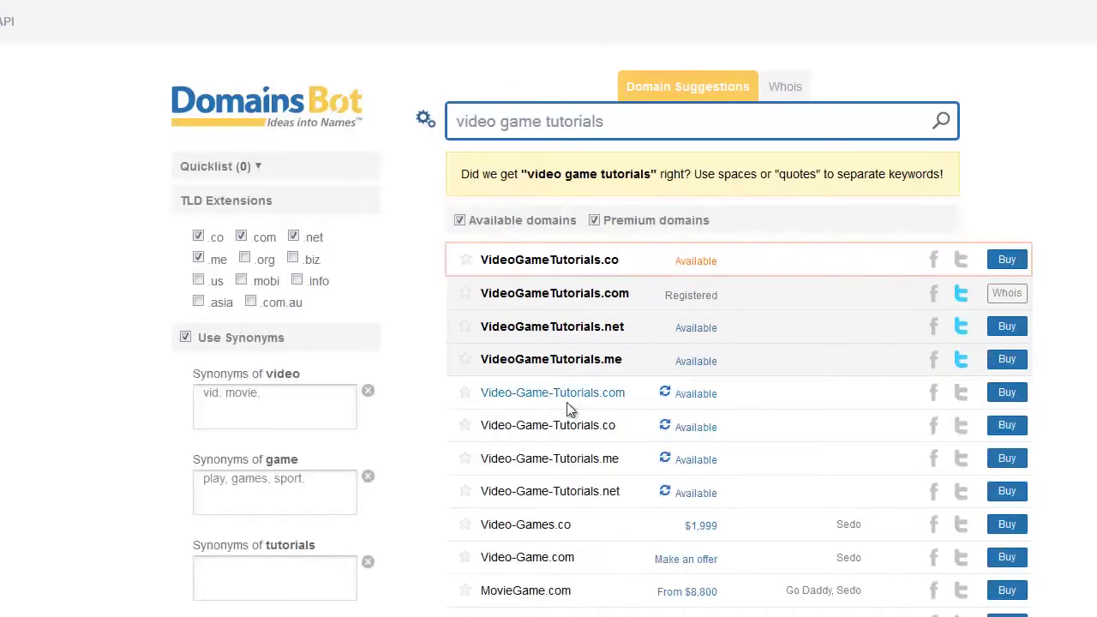
pyautogui.scroll(-1, 630, 437)
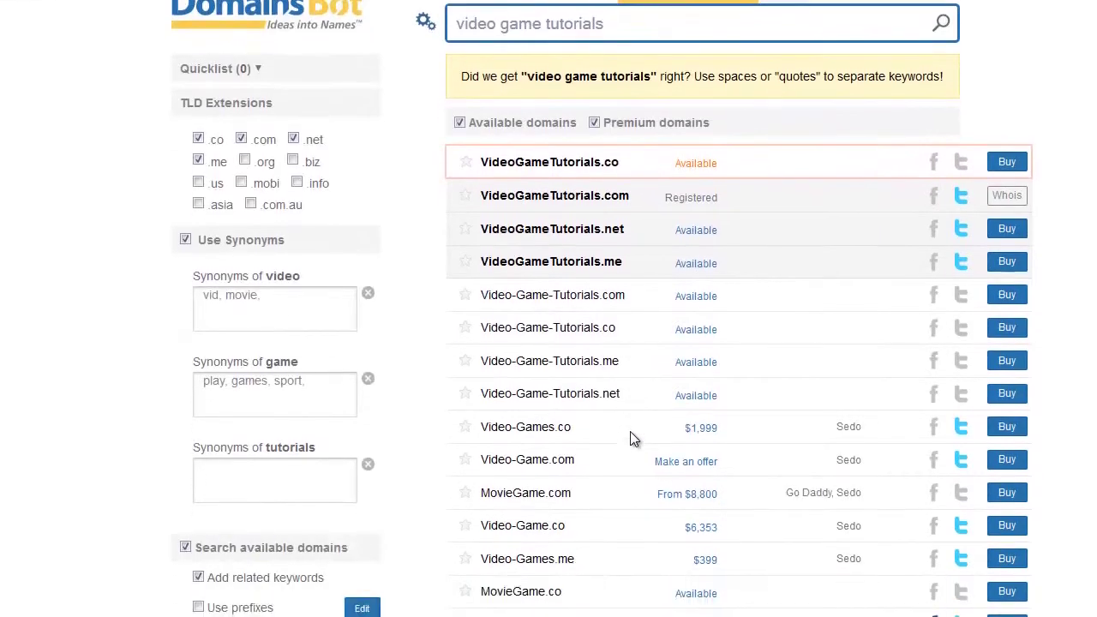
pyautogui.scroll(1, 629, 436)
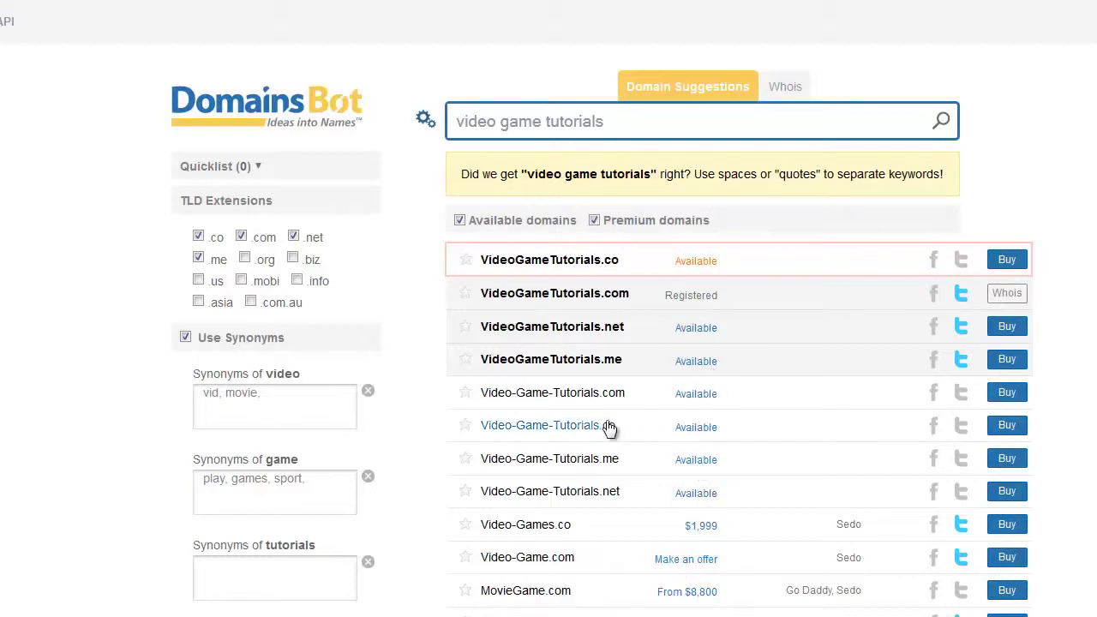
# Exclude premium domains from the DomainsBot suggestions and look through the remaining names
pyautogui.click(597, 222)
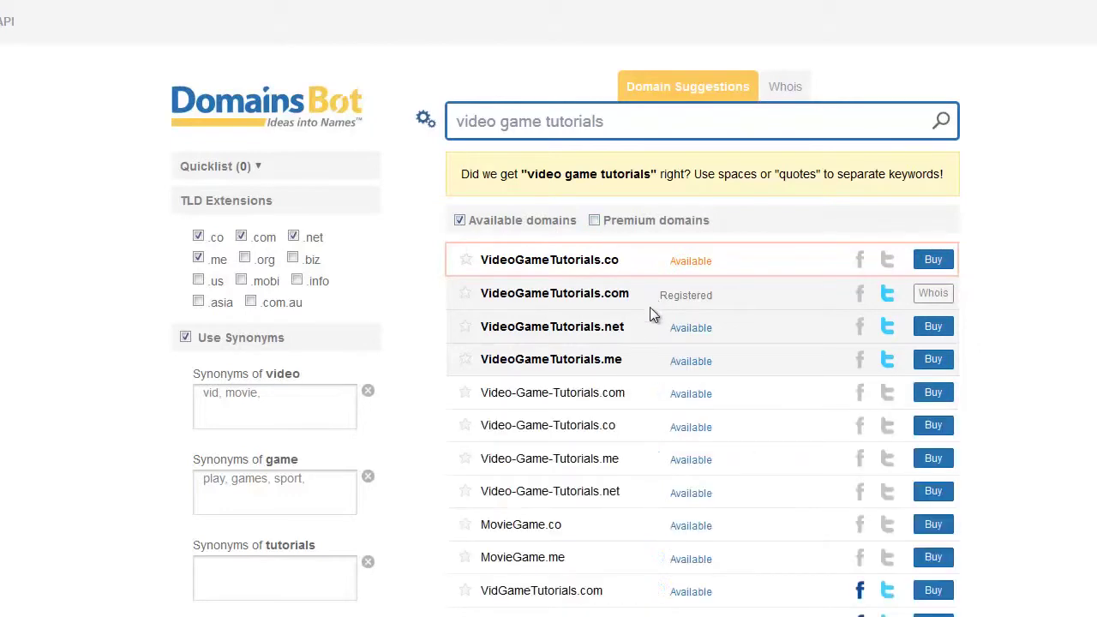
pyautogui.scroll(-3, 626, 571)
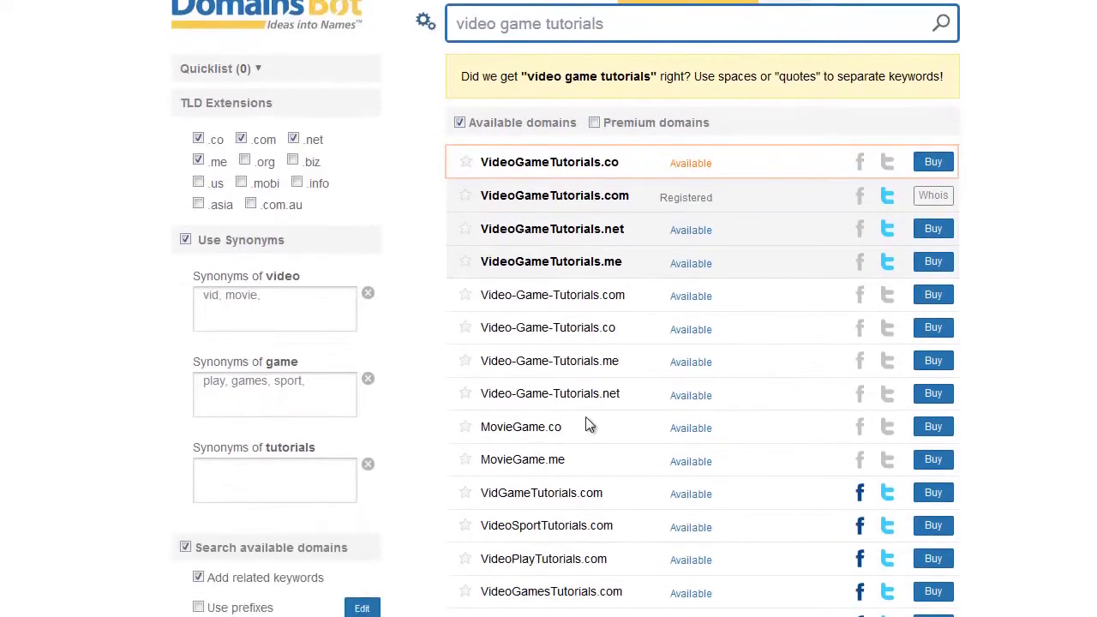
pyautogui.scroll(-2, 613, 497)
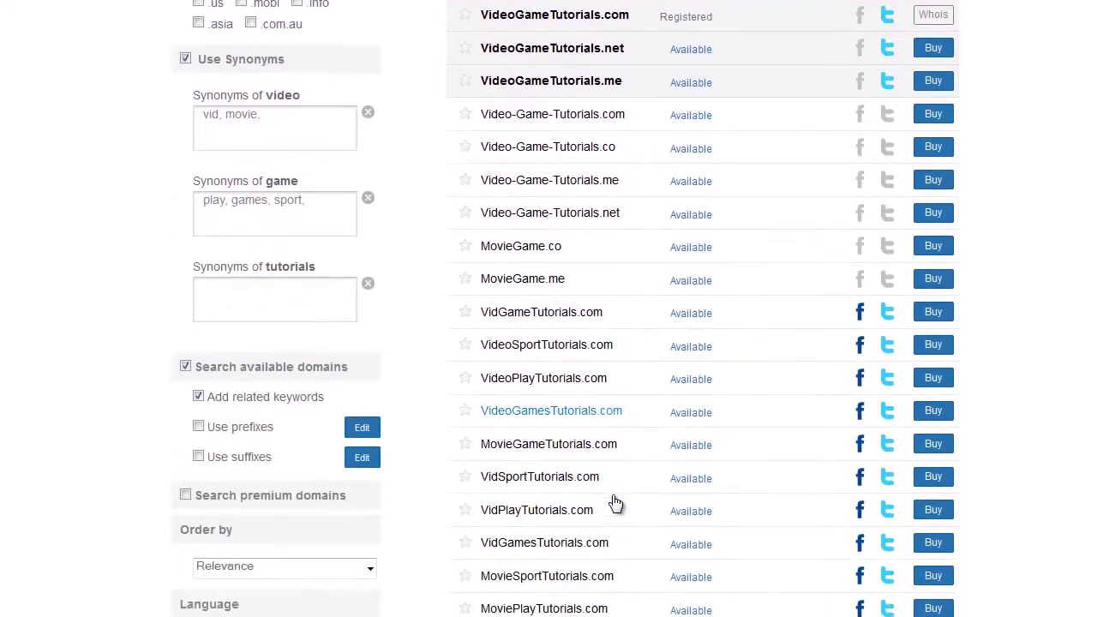
pyautogui.scroll(2, 614, 500)
pyautogui.scroll(2, 614, 495)
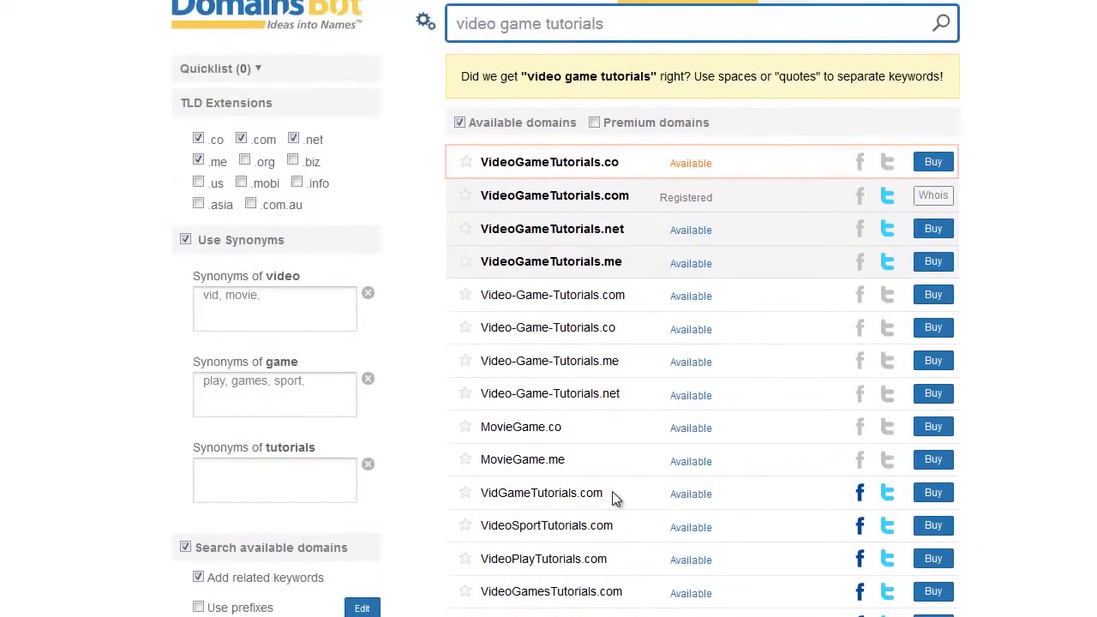
pyautogui.scroll(2, 612, 492)
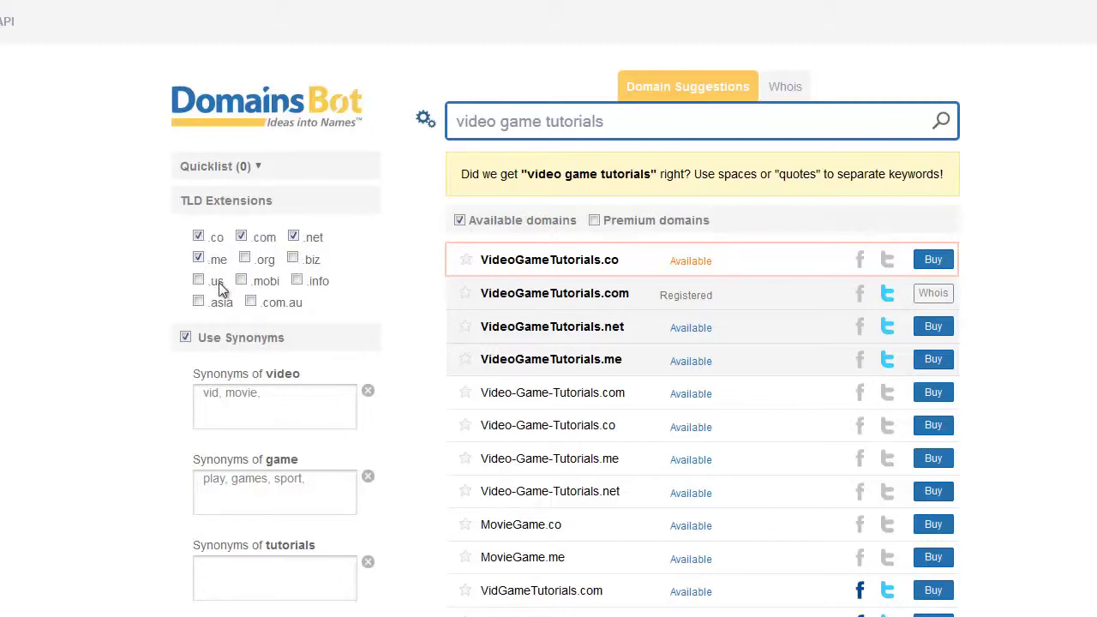
# Limit the domain suggestions to the .com extension by excluding .me, .net and .co
pyautogui.click(199, 259)
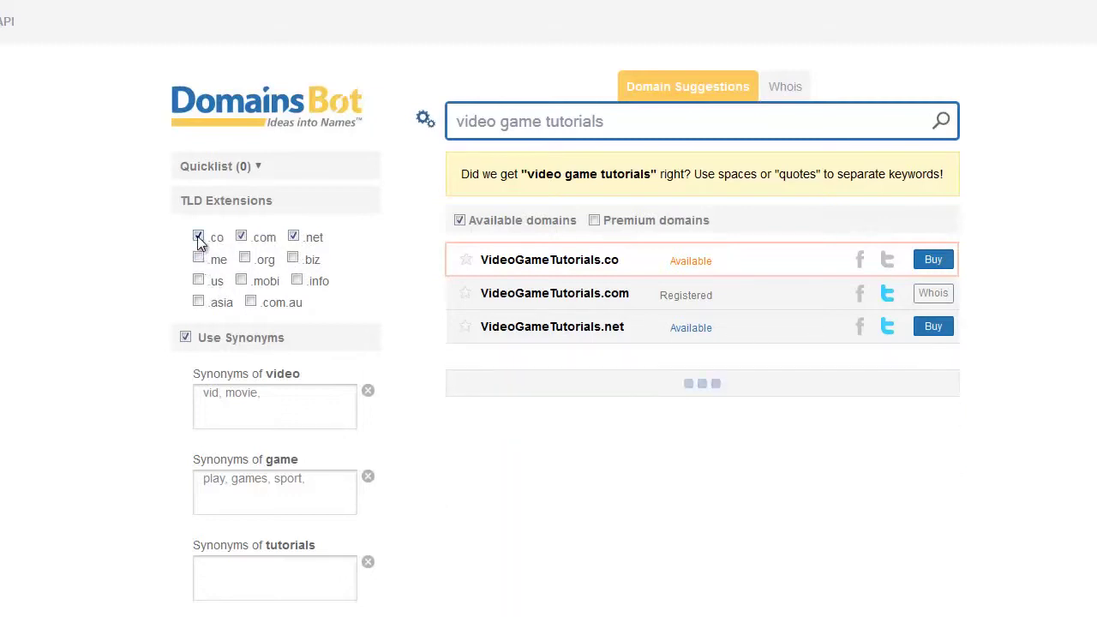
pyautogui.click(293, 236)
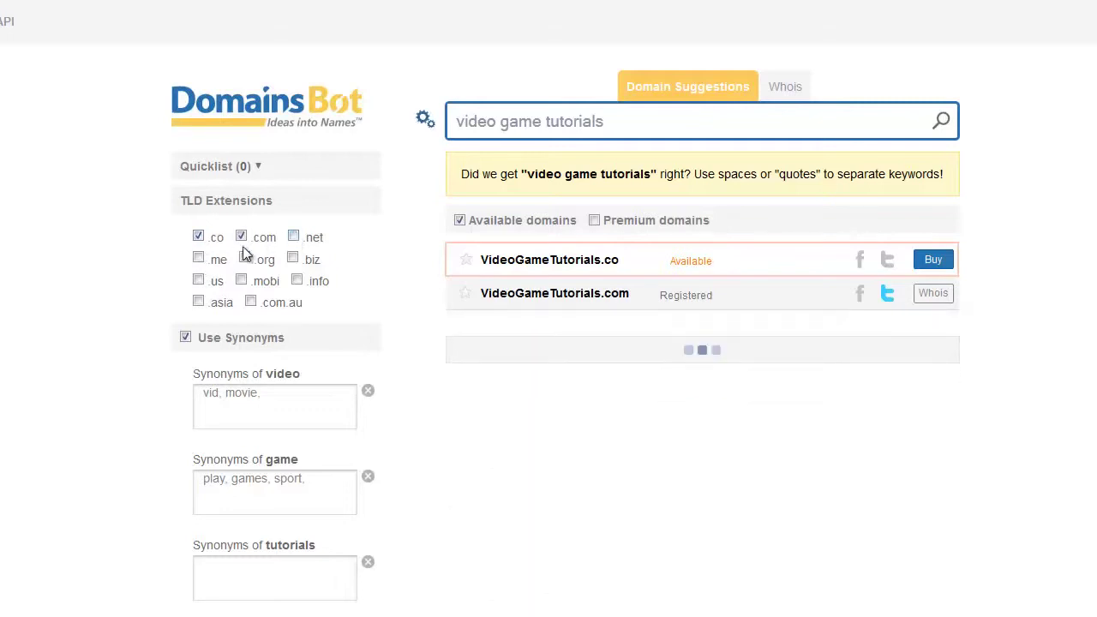
pyautogui.click(199, 237)
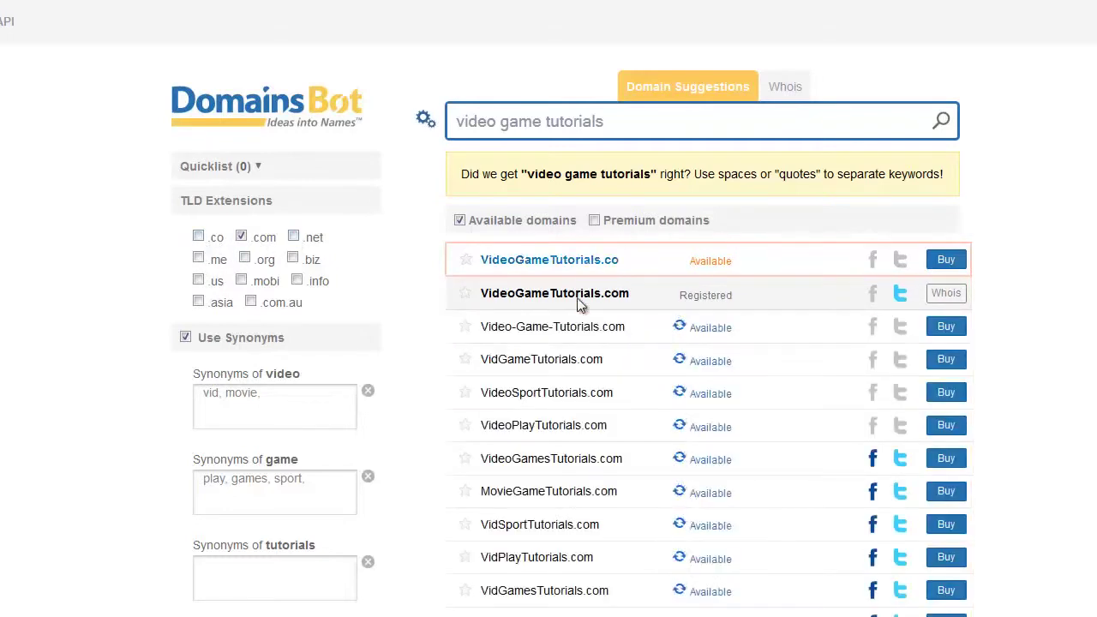
# Examine the .com suggestions for video game tutorials and the synonym, ordering and general filter options
pyautogui.scroll(-1, 621, 480)
pyautogui.scroll(-1, 620, 477)
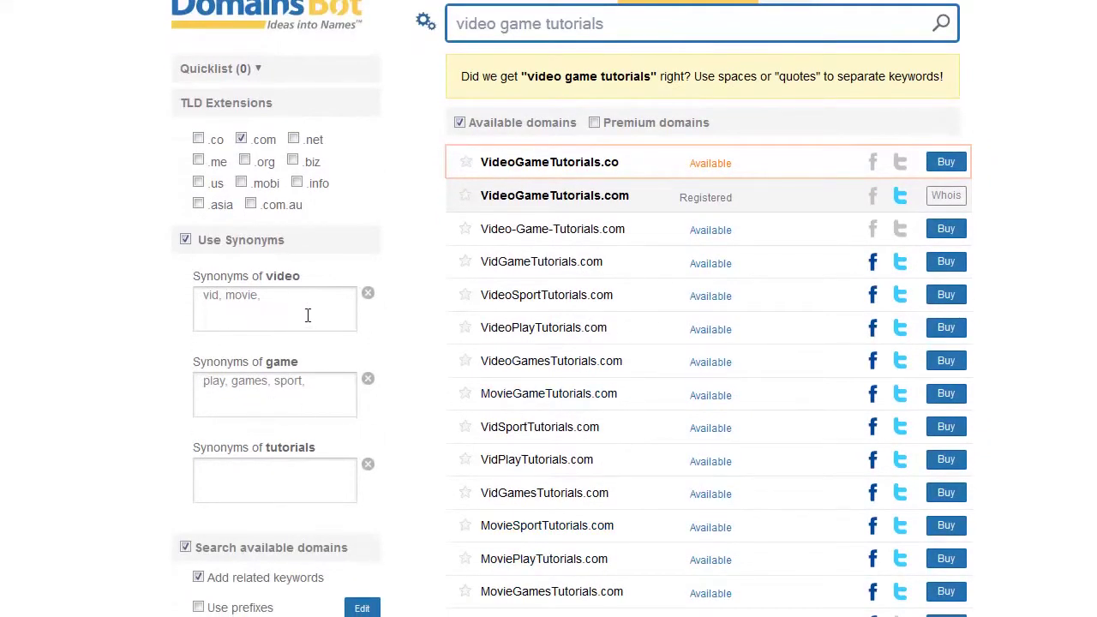
pyautogui.scroll(-1, 624, 320)
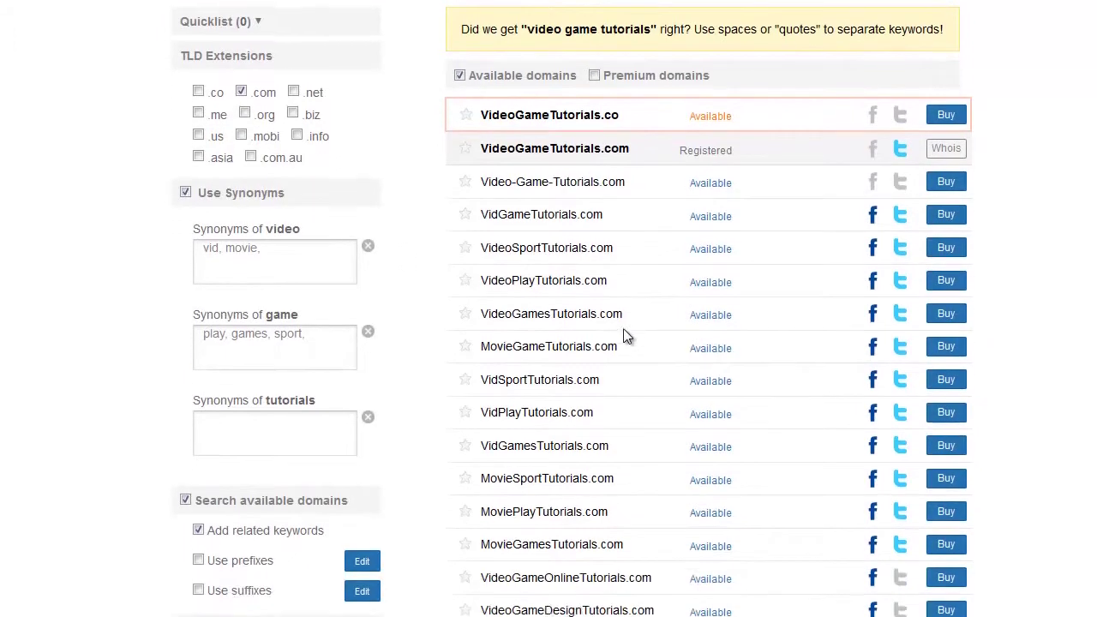
pyautogui.scroll(-3, 624, 335)
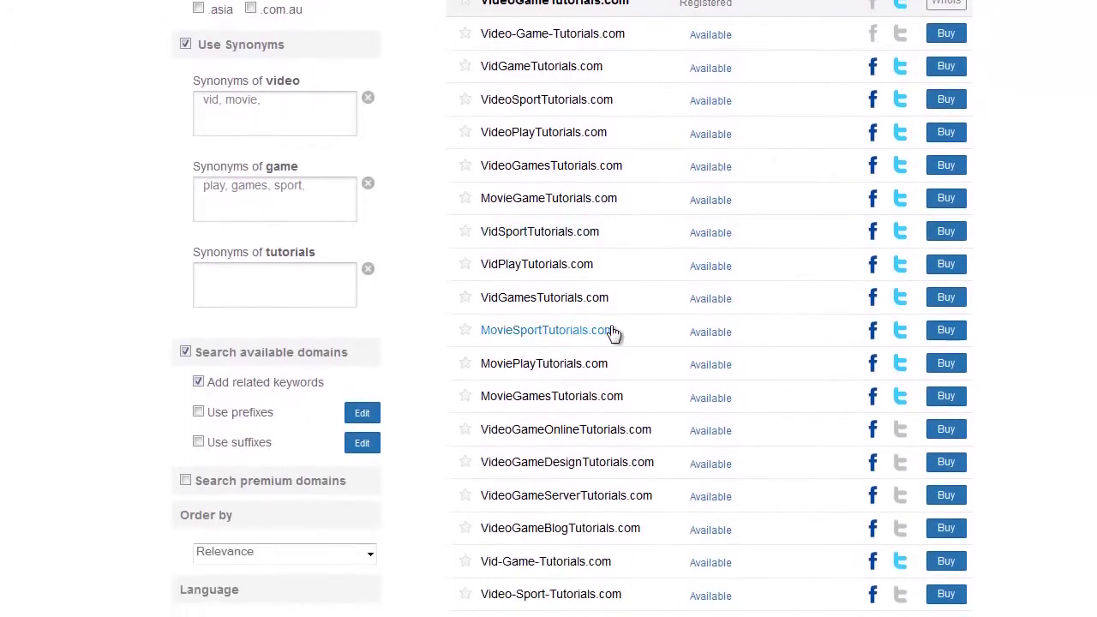
pyautogui.scroll(-2, 614, 339)
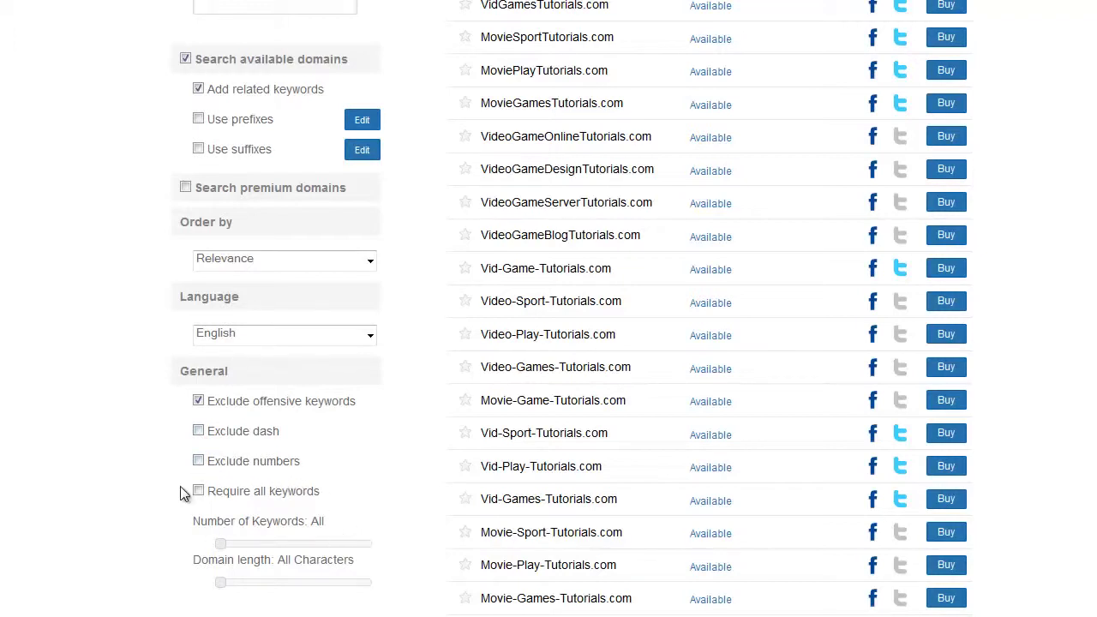
pyautogui.scroll(6, 215, 497)
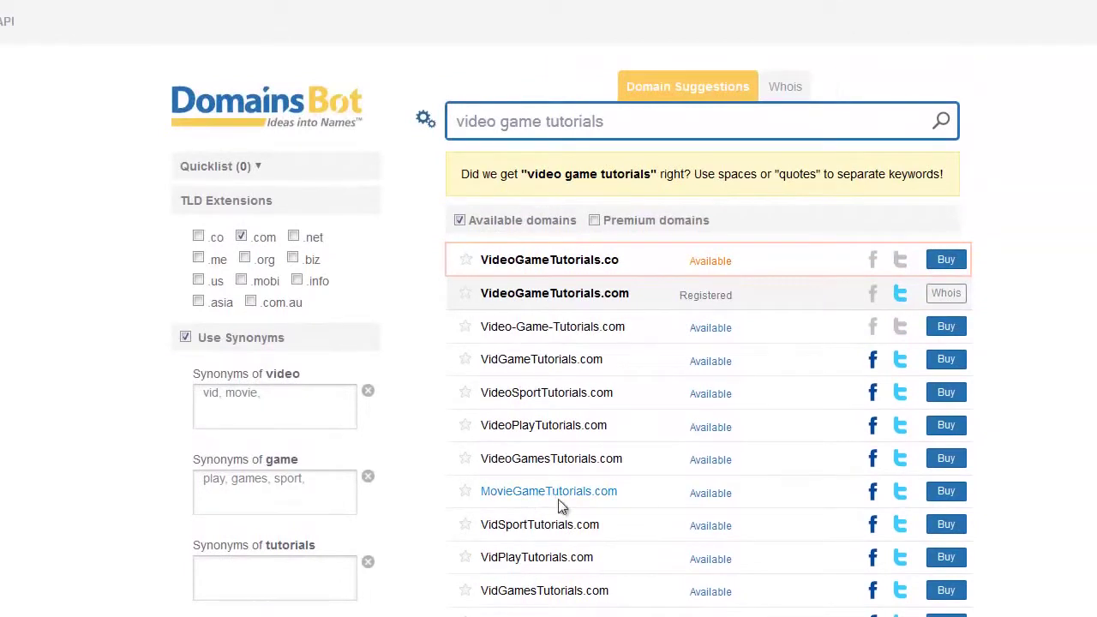
pyautogui.scroll(-2, 601, 508)
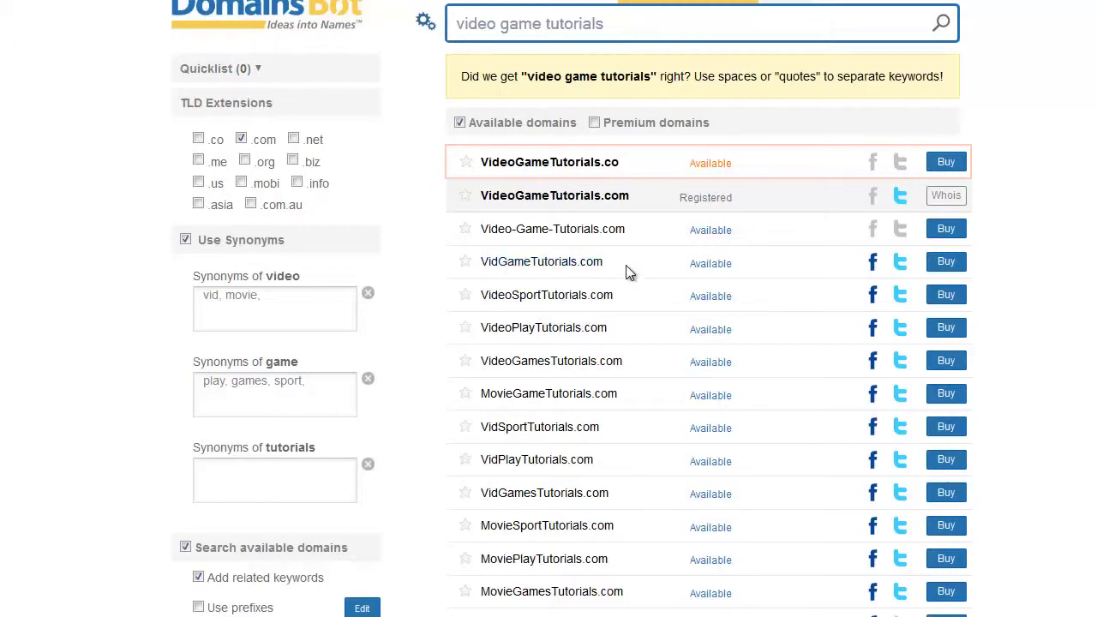
pyautogui.scroll(-1, 626, 269)
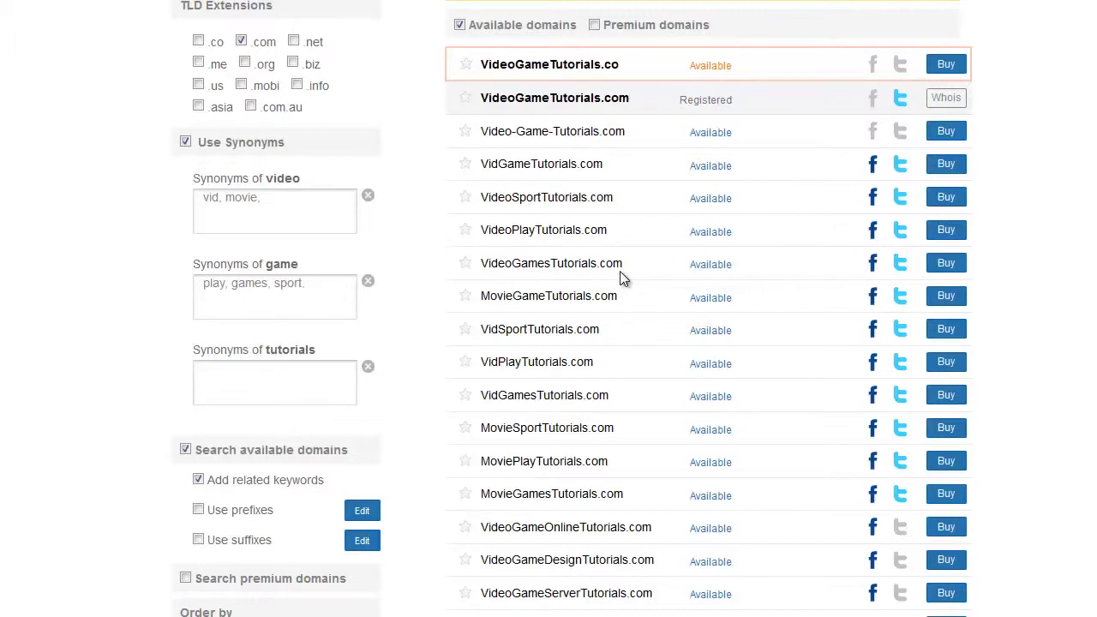
pyautogui.scroll(1, 617, 277)
pyautogui.scroll(1, 600, 364)
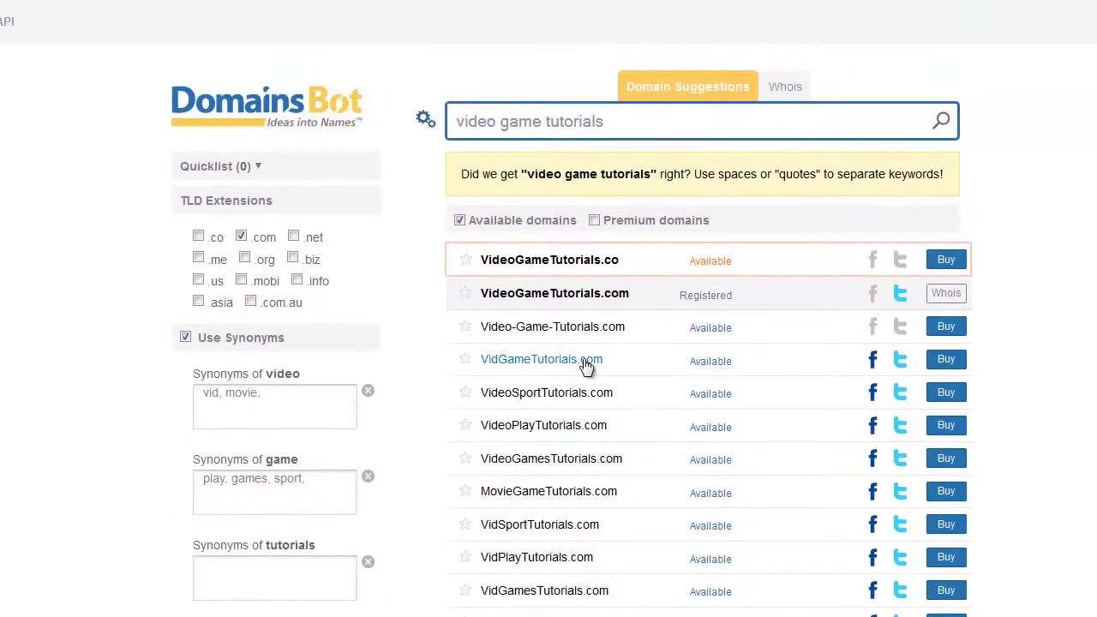